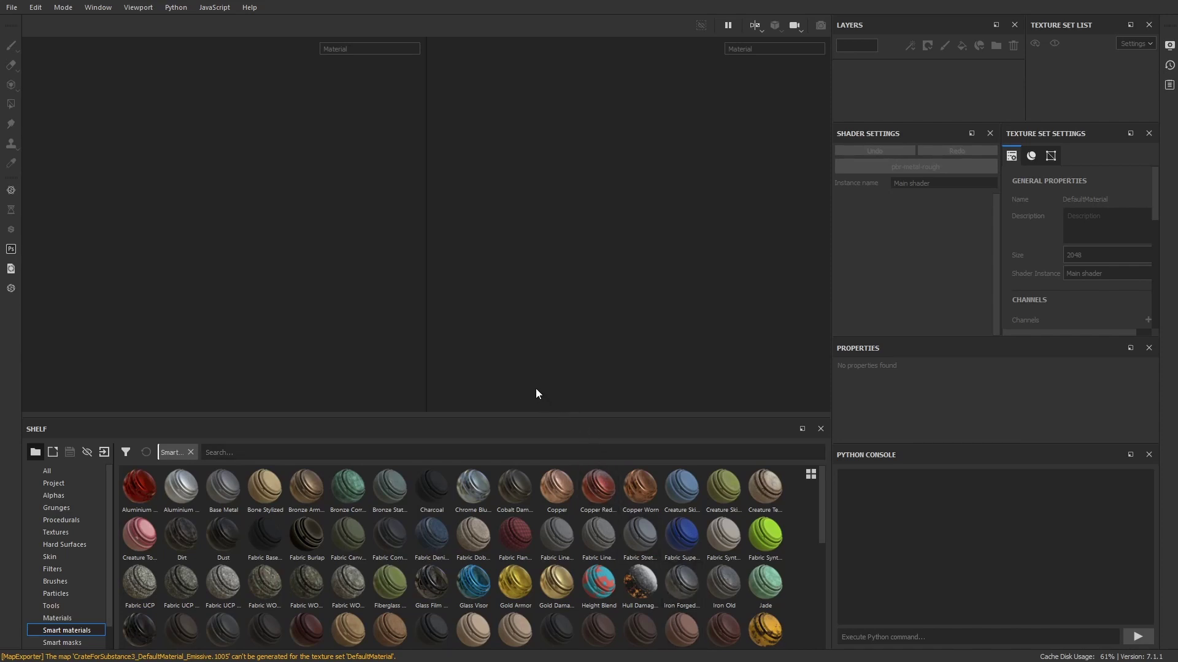
- Create a new Unreal Engine 4 template project from the CrateForSubstance_new.fbx crate mesh
{"action": "left_click", "coordinate": [13, 10]}
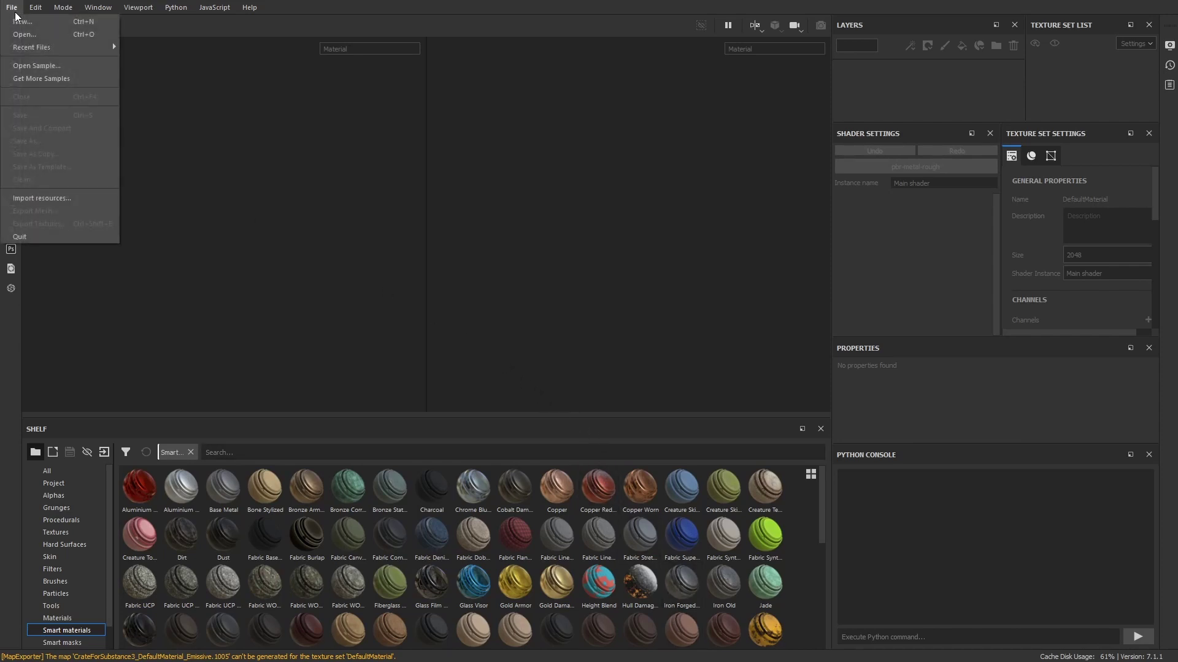
{"action": "left_click", "coordinate": [20, 21]}
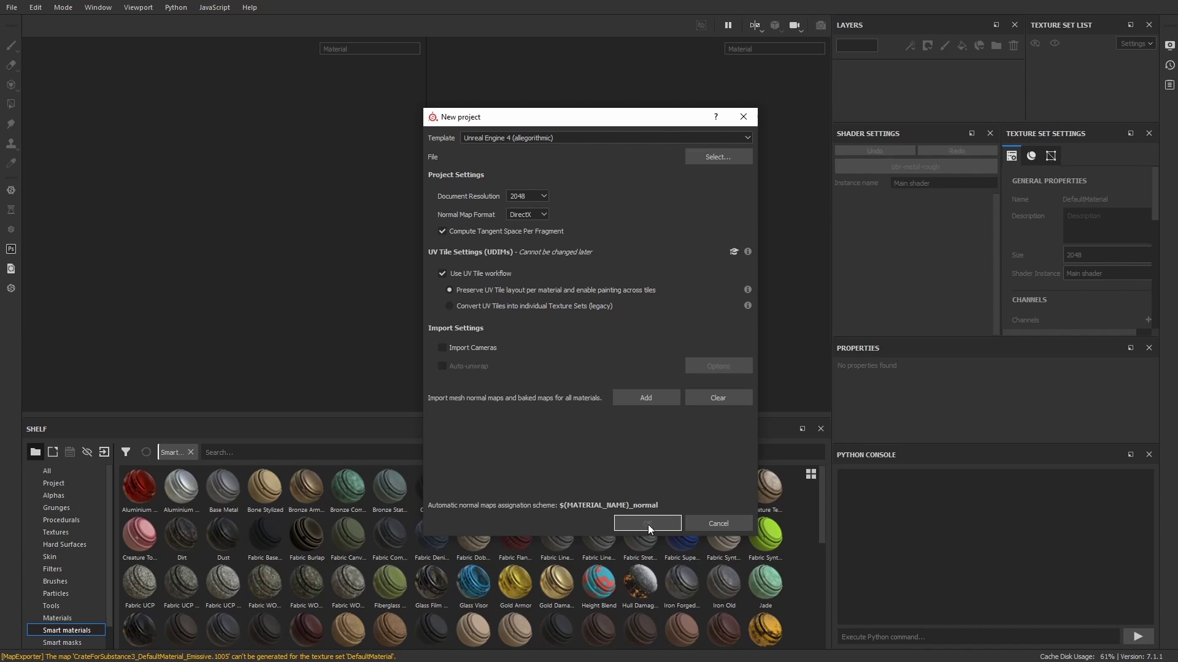
{"action": "left_click", "coordinate": [700, 158]}
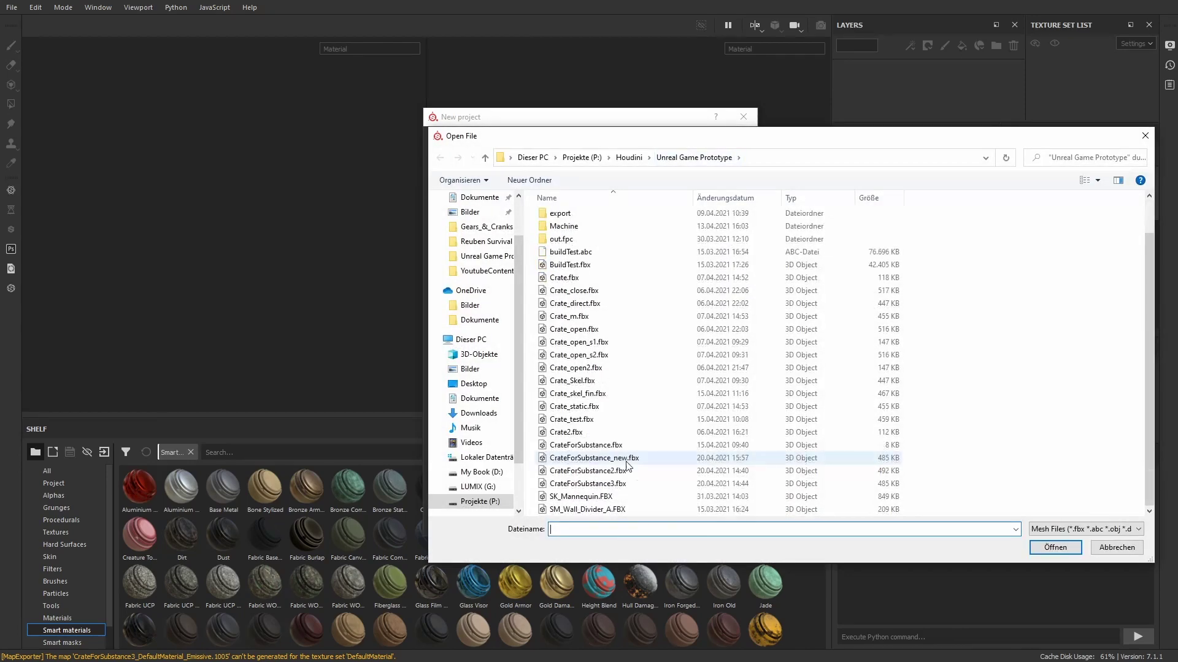
{"action": "left_click", "coordinate": [593, 457]}
{"action": "left_click", "coordinate": [1048, 550]}
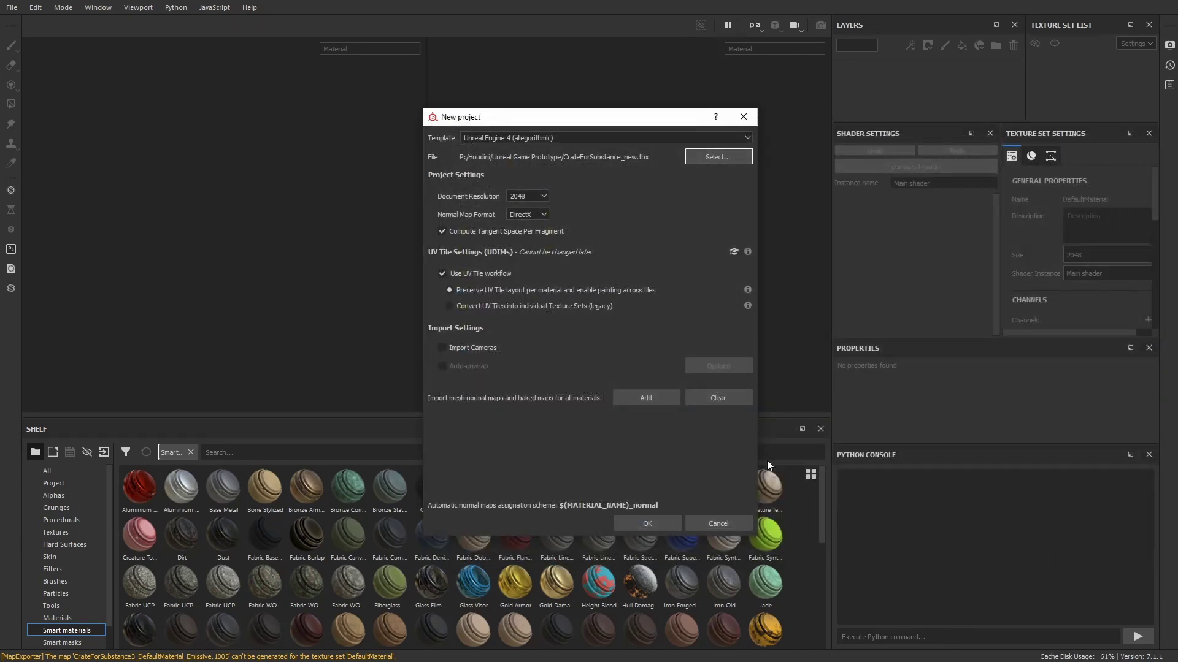
{"action": "left_click", "coordinate": [659, 523]}
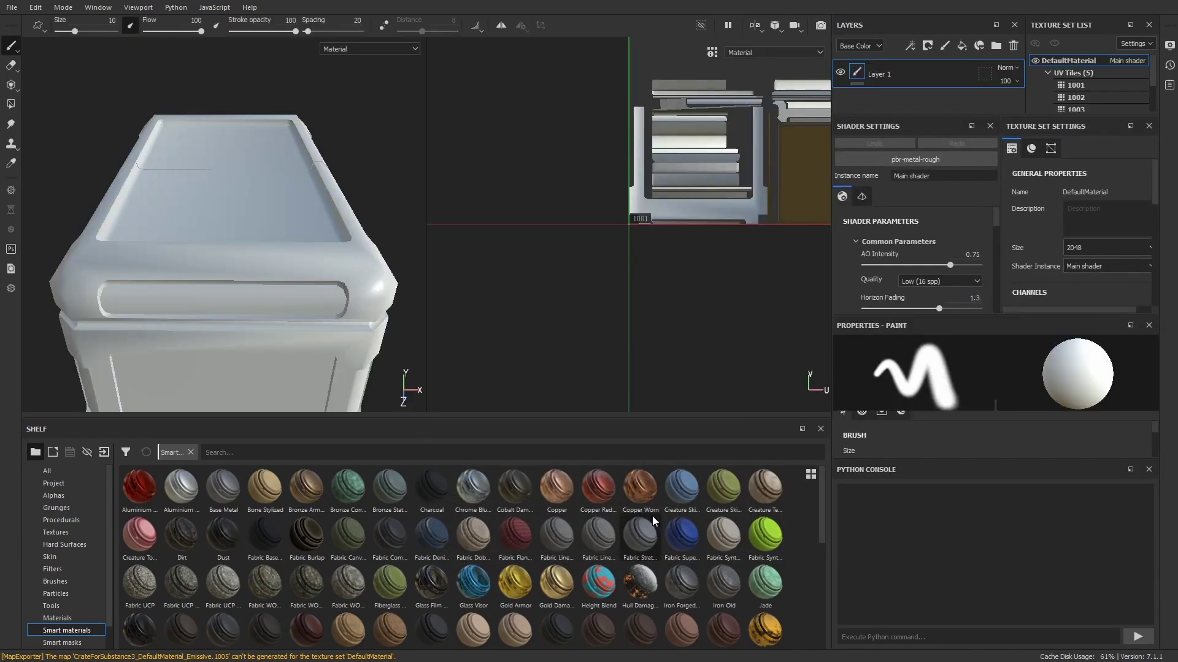
- Zoom and pan the 2D UV view to show tiles 1001 through 1005
{"action": "scroll", "coordinate": [643, 403], "scroll_direction": "down", "scroll_amount": 3}
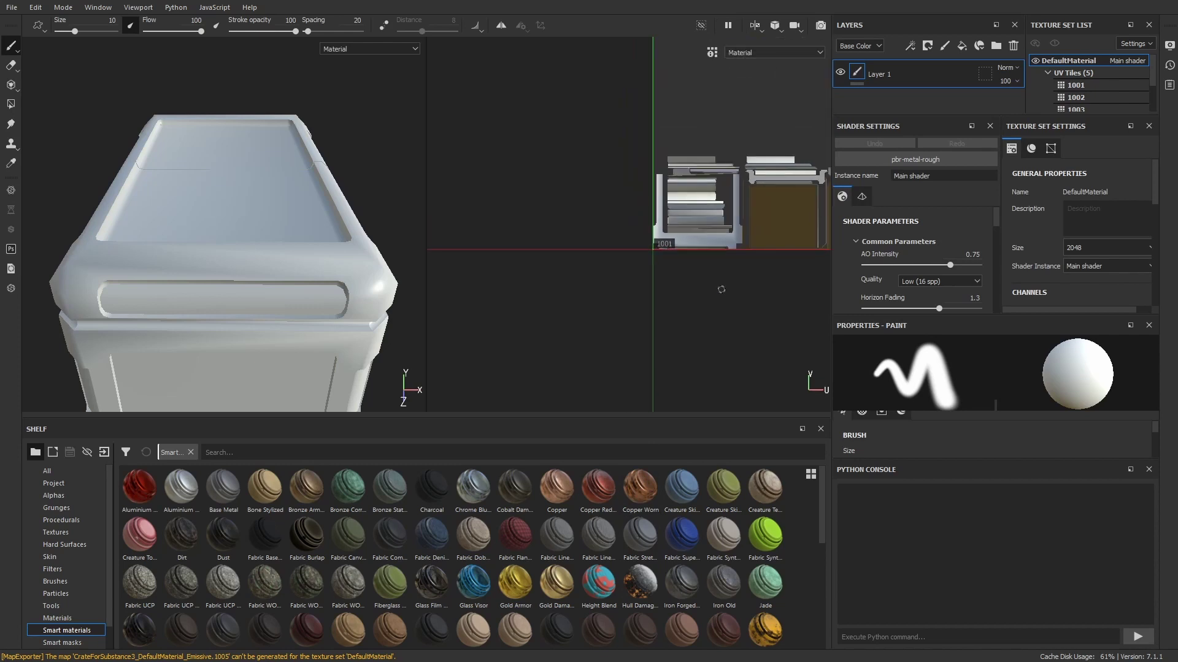
{"action": "middle_click_drag", "start_coordinate": [617, 337], "coordinate": [521, 348]}
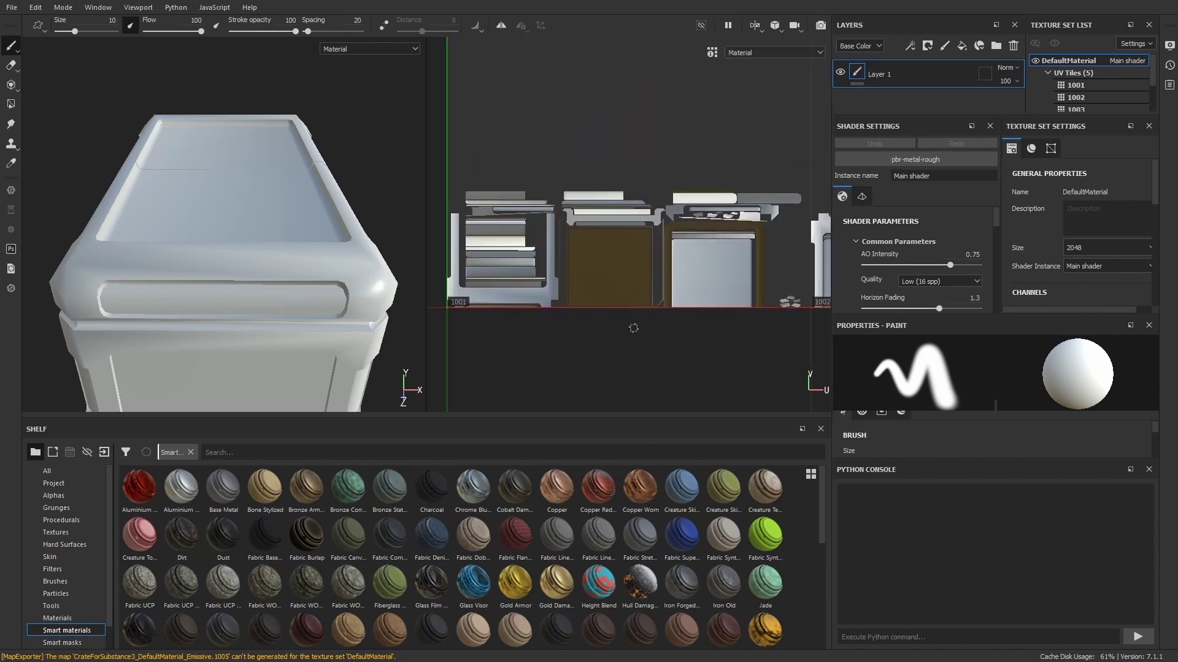
{"action": "scroll", "coordinate": [744, 333], "scroll_direction": "down", "scroll_amount": 2}
{"action": "middle_click_drag", "start_coordinate": [744, 332], "coordinate": [625, 320]}
{"action": "scroll", "coordinate": [654, 326], "scroll_direction": "down", "scroll_amount": 2}
{"action": "scroll", "coordinate": [670, 284], "scroll_direction": "down", "scroll_amount": 2}
{"action": "scroll", "coordinate": [670, 284], "scroll_direction": "up", "scroll_amount": 4}
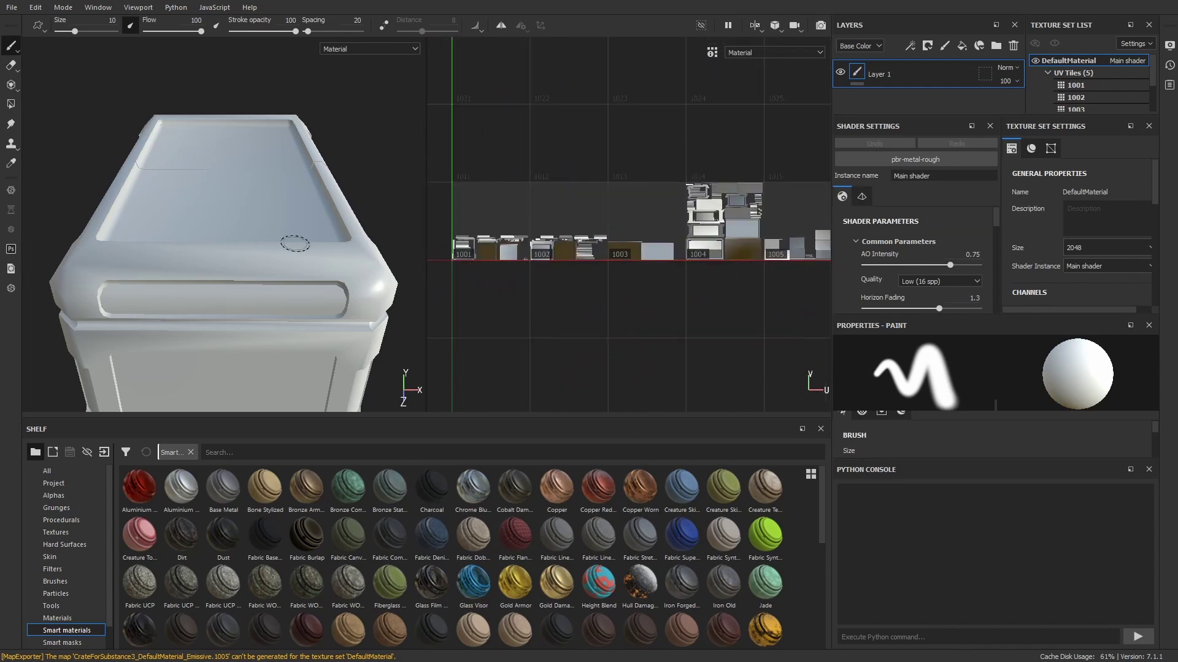
- Orbit and adjust the 3D viewport to view the crate from the side
{"action": "left_click_drag", "start_coordinate": [208, 242], "coordinate": [245, 293], "text": "alt"}
{"action": "scroll", "coordinate": [243, 298], "scroll_direction": "up", "scroll_amount": 3}
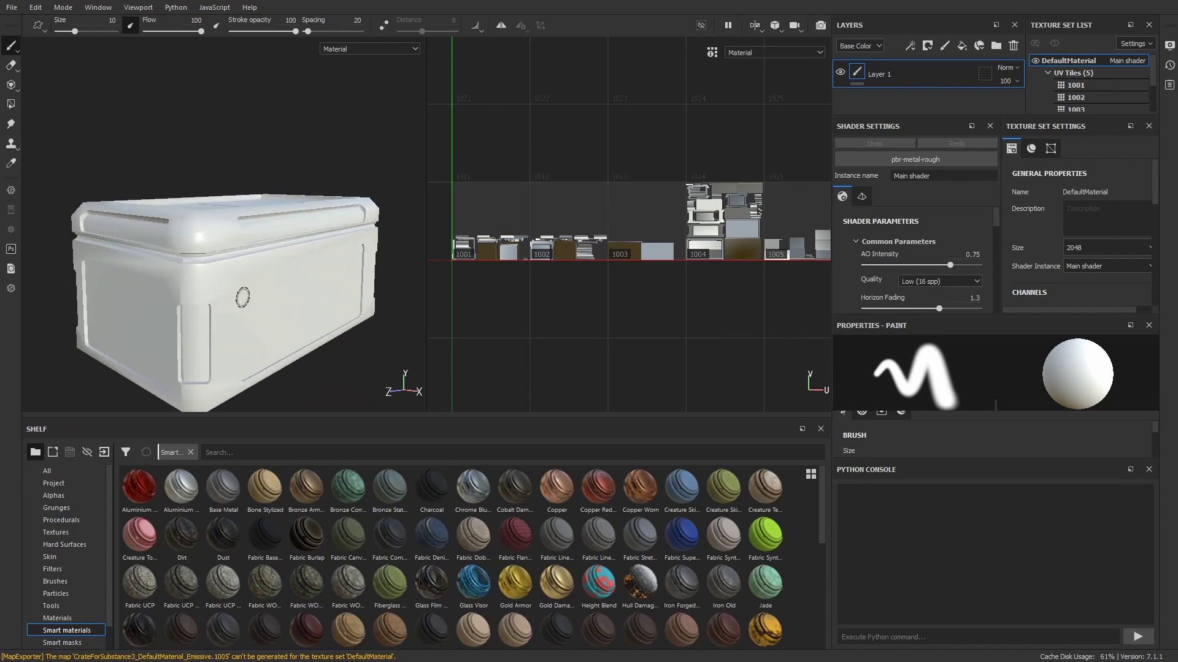
{"action": "middle_click_drag", "start_coordinate": [256, 294], "coordinate": [265, 279], "text": "alt"}
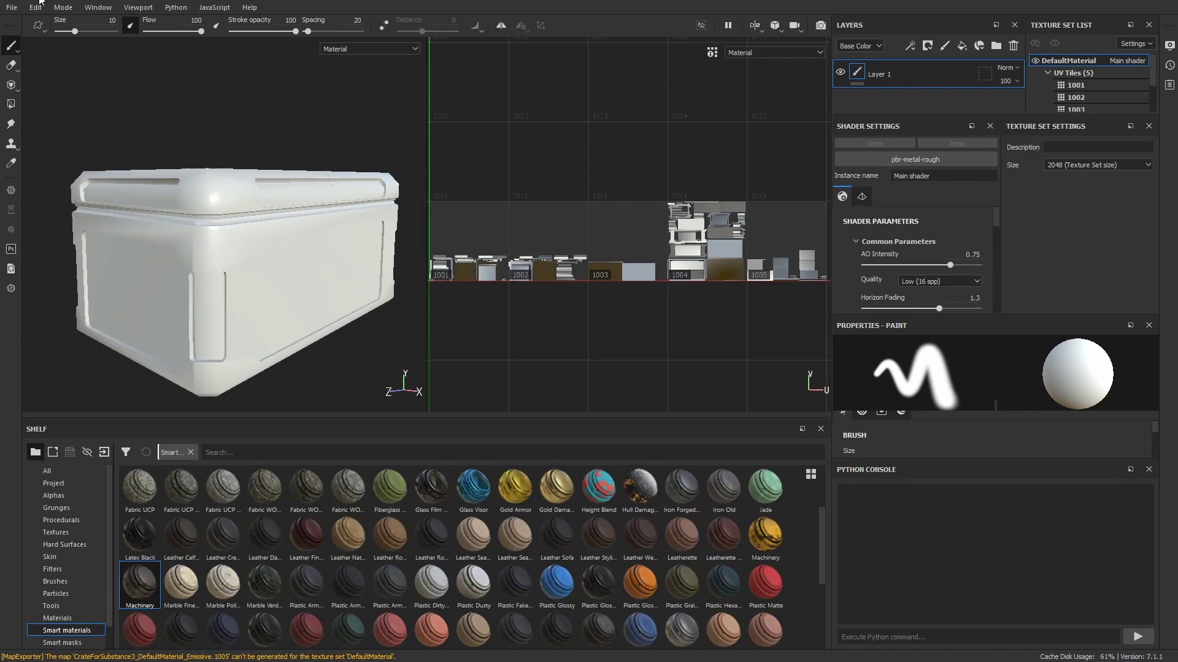
- Configure mesh map baking with a 2048 output size and By Mesh Name matching
{"action": "left_click", "coordinate": [37, 8]}
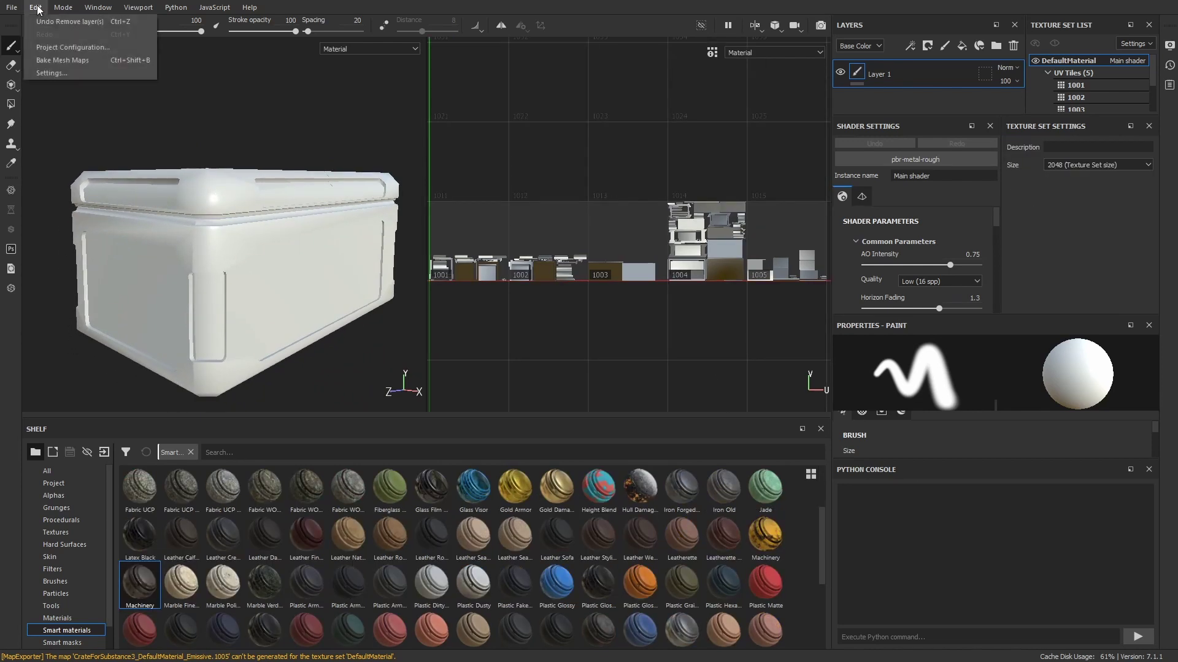
{"action": "left_click", "coordinate": [57, 63]}
{"action": "left_click", "coordinate": [576, 160]}
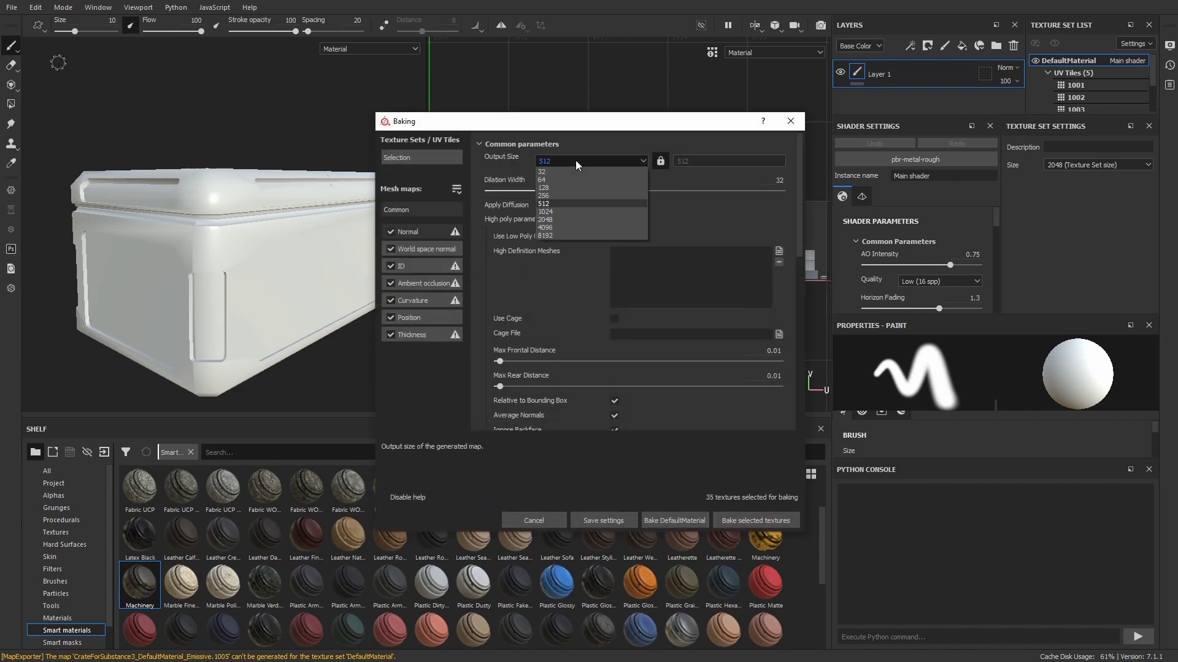
{"action": "left_click", "coordinate": [557, 219]}
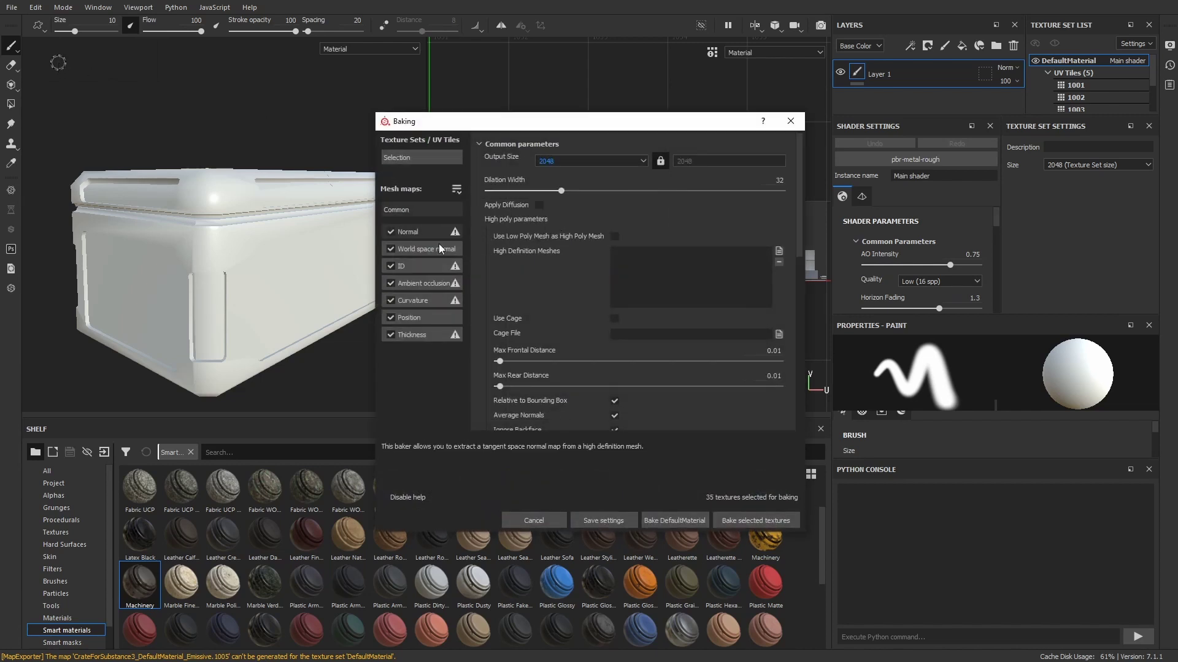
{"action": "scroll", "coordinate": [562, 259], "scroll_direction": "down", "scroll_amount": 5}
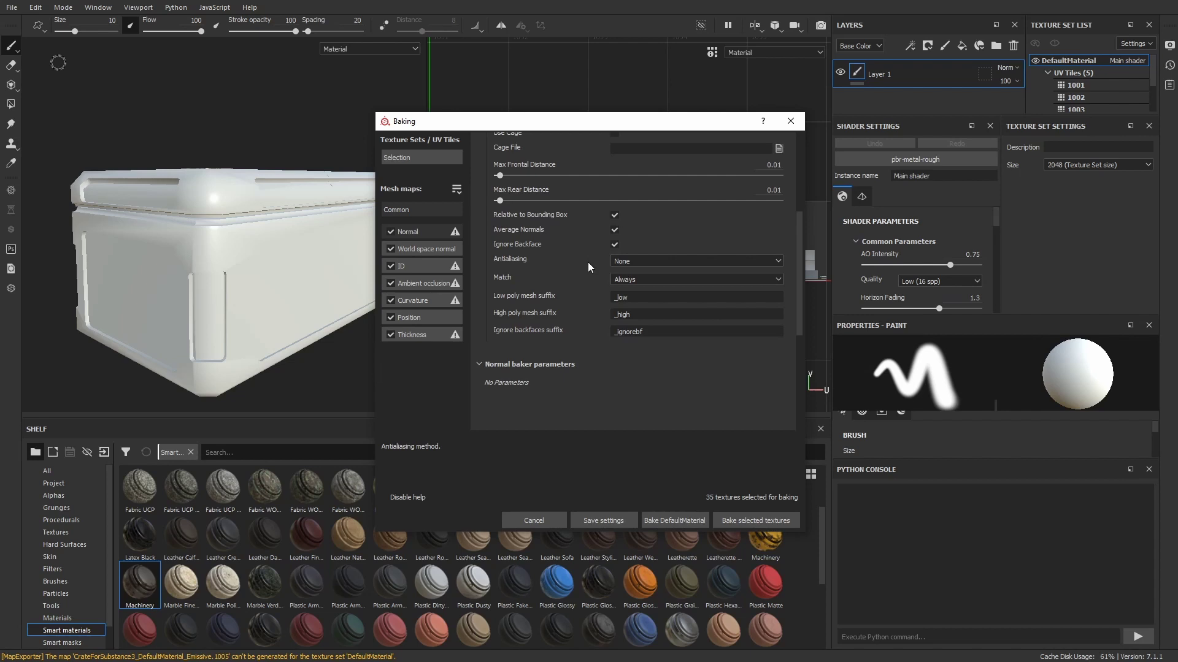
{"action": "left_click", "coordinate": [615, 279]}
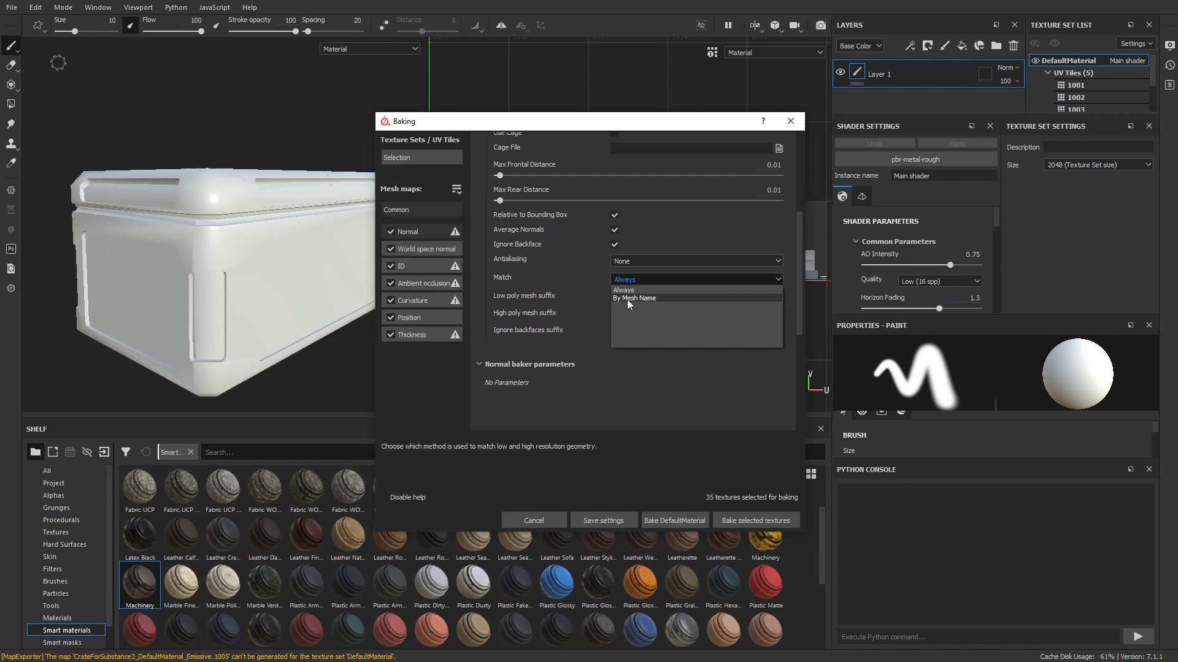
{"action": "left_click", "coordinate": [627, 299]}
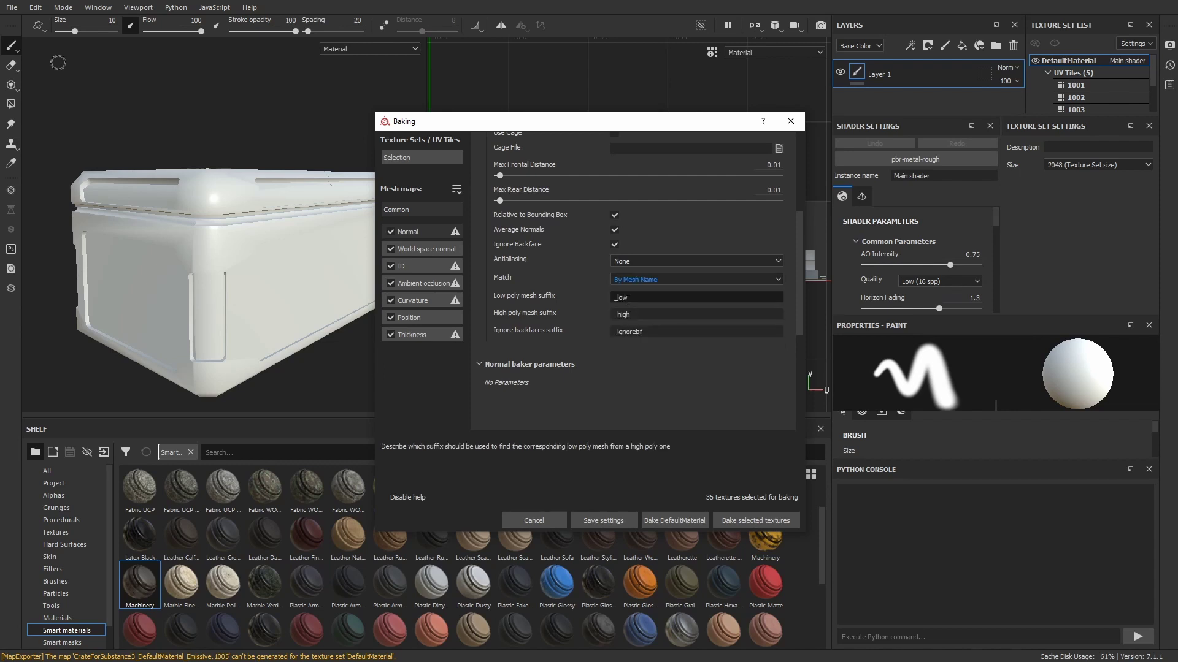
- Run the mesh map bake for all tiles and dismiss the finished baking report
{"action": "left_click", "coordinate": [765, 524]}
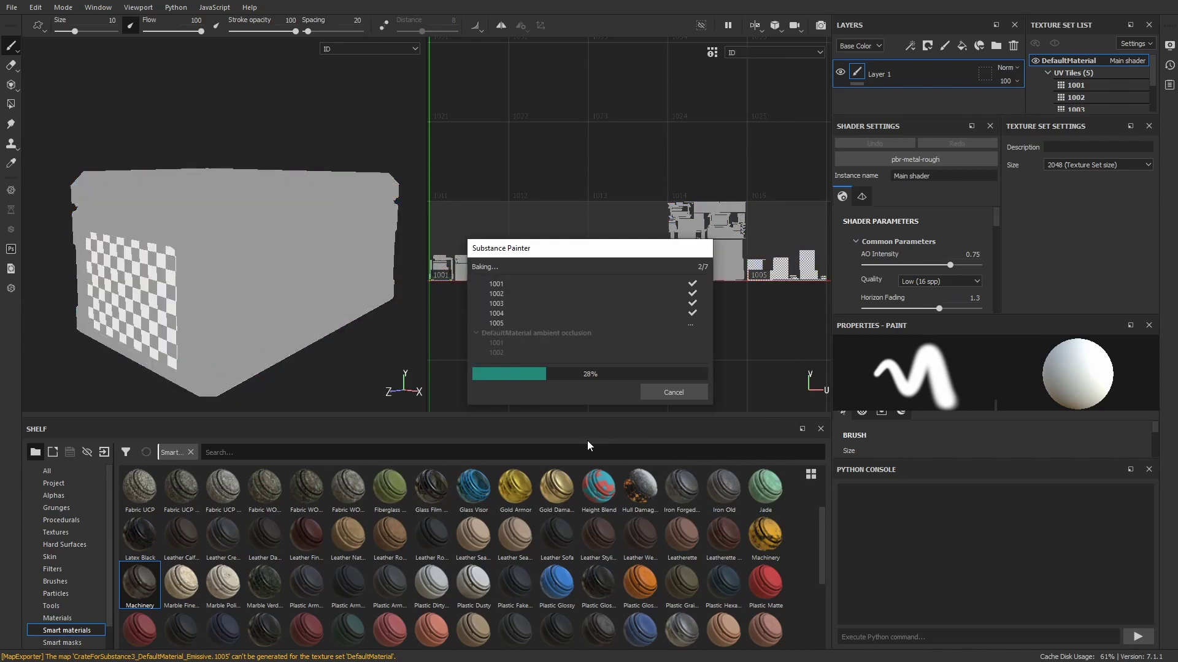
{"action": "left_click_drag", "start_coordinate": [547, 253], "coordinate": [404, 341]}
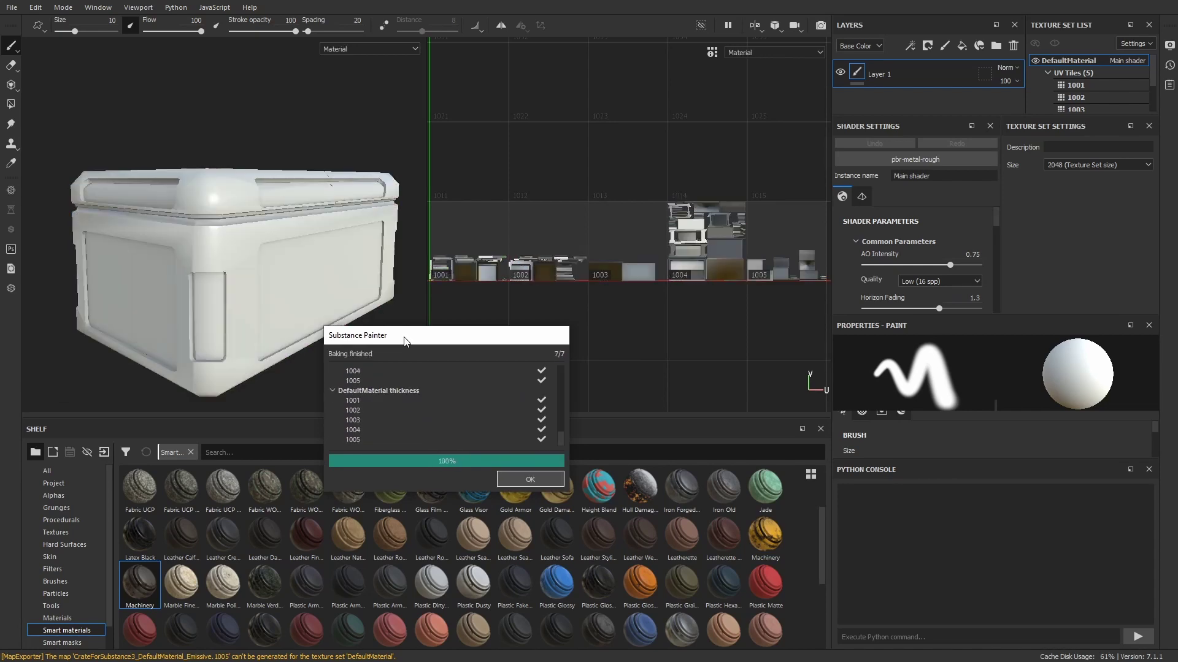
{"action": "left_click", "coordinate": [542, 484]}
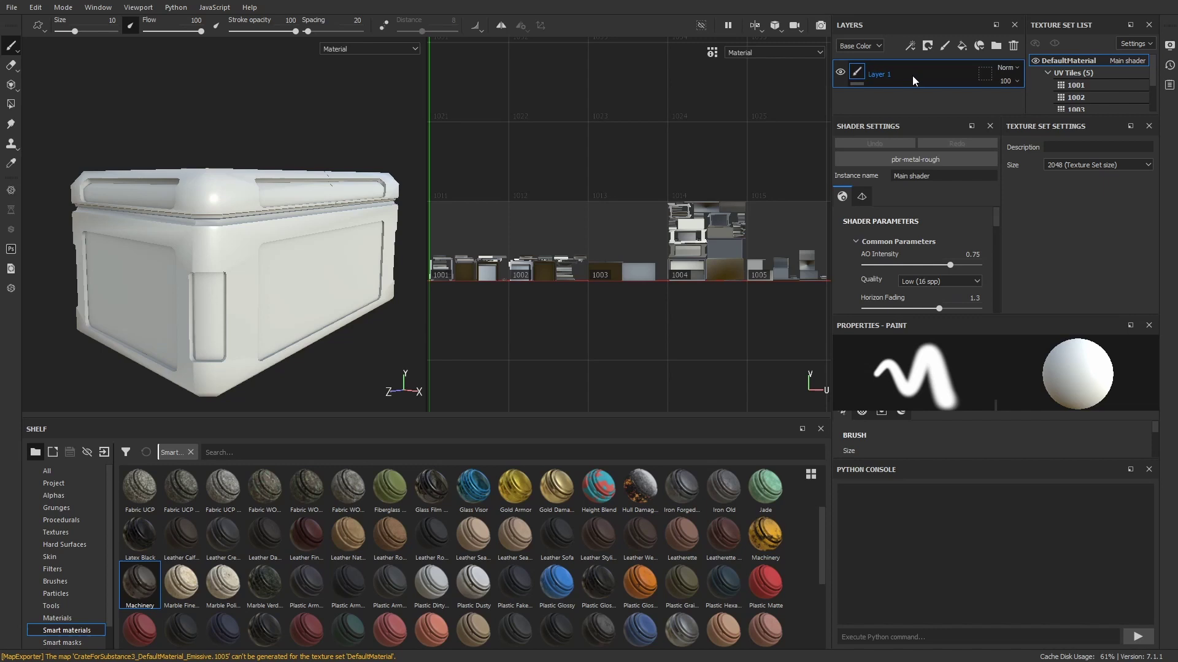
- Replace empty Layer 1 with the rusty and yellow Machinery smart materials on the crate
{"action": "key", "text": "Delete"}
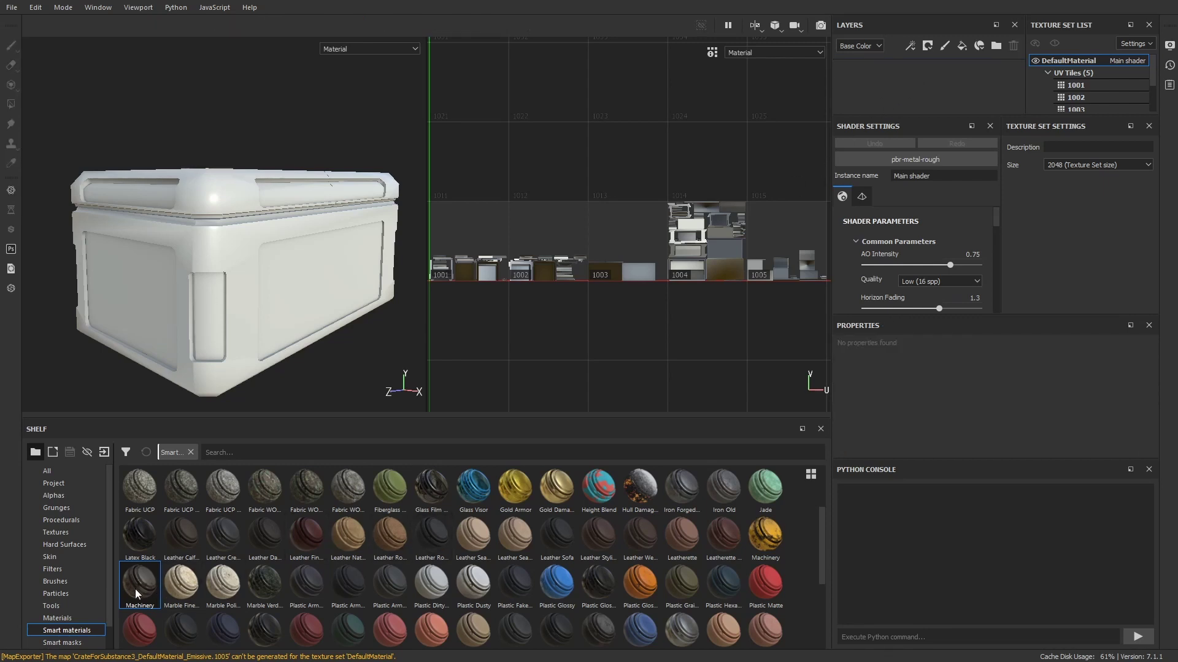
{"action": "left_click_drag", "start_coordinate": [136, 593], "coordinate": [281, 285]}
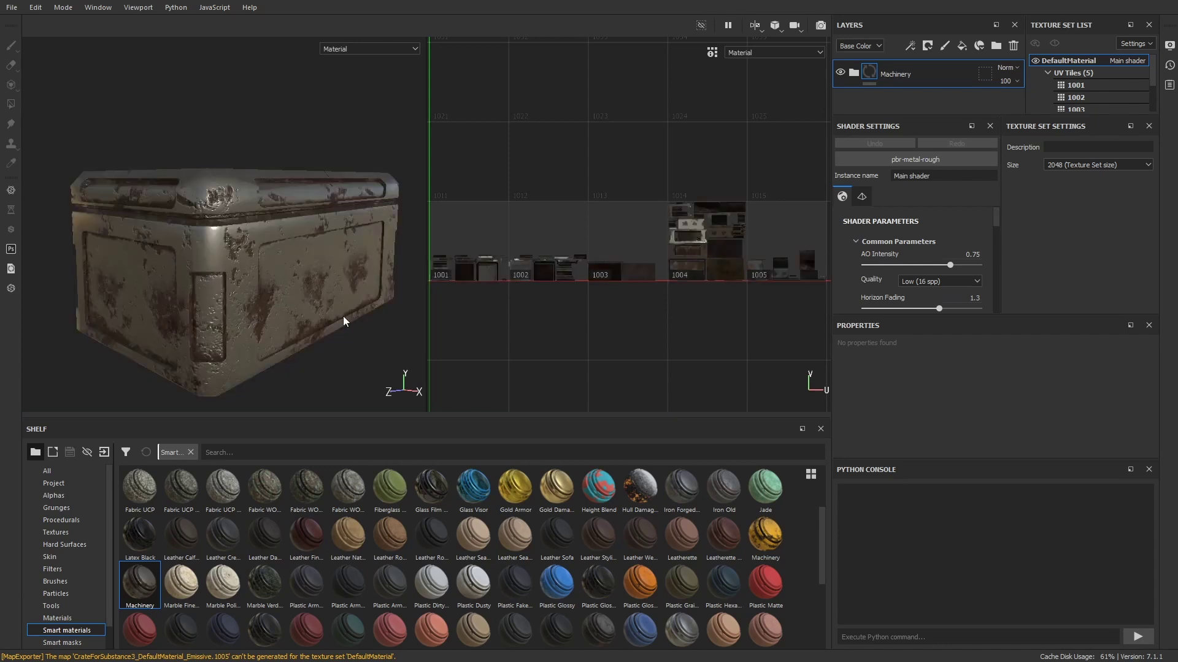
{"action": "left_click_drag", "start_coordinate": [352, 262], "coordinate": [263, 250], "text": "alt"}
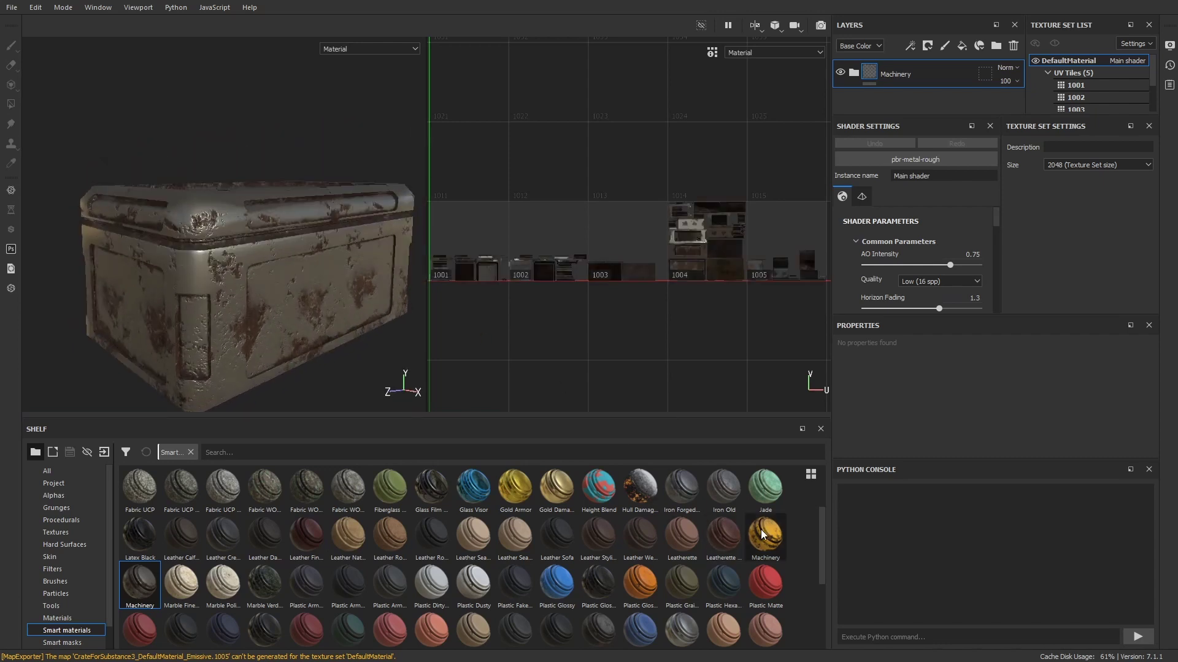
{"action": "left_click_drag", "start_coordinate": [763, 535], "coordinate": [311, 276]}
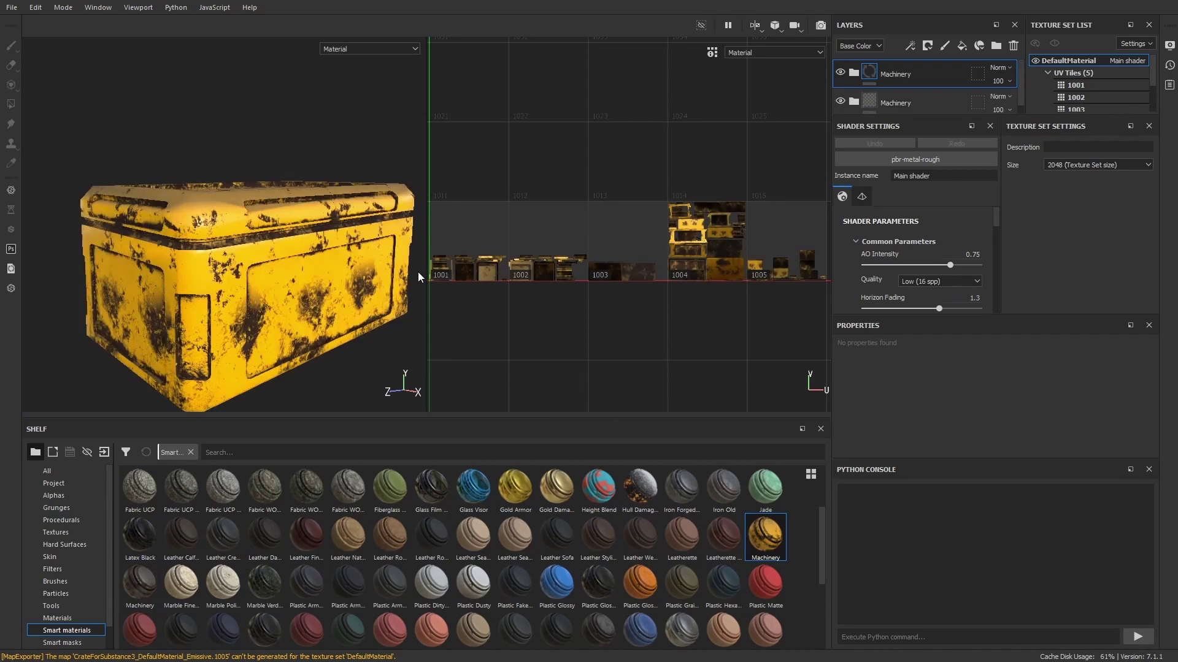
{"action": "left_click_drag", "start_coordinate": [418, 271], "coordinate": [407, 279], "text": "alt"}
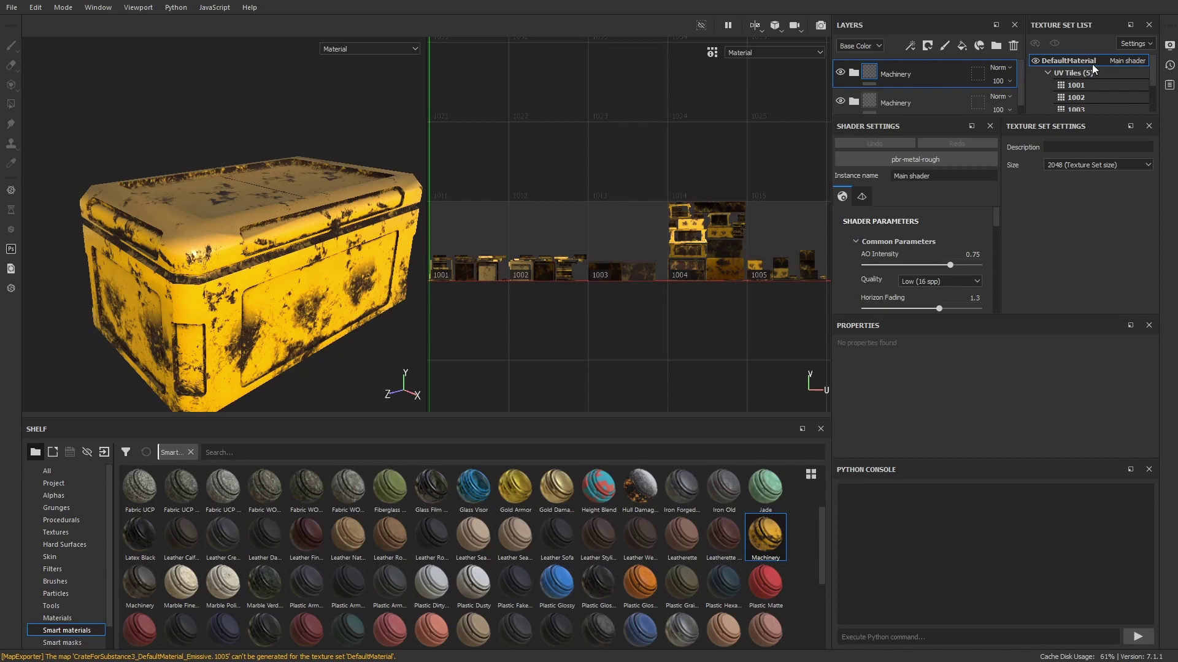
{"action": "left_click", "coordinate": [11, 7]}
- Review DefaultMaterial's output maps and UV tiles in Export textures, then cancel
{"action": "left_click", "coordinate": [36, 224]}
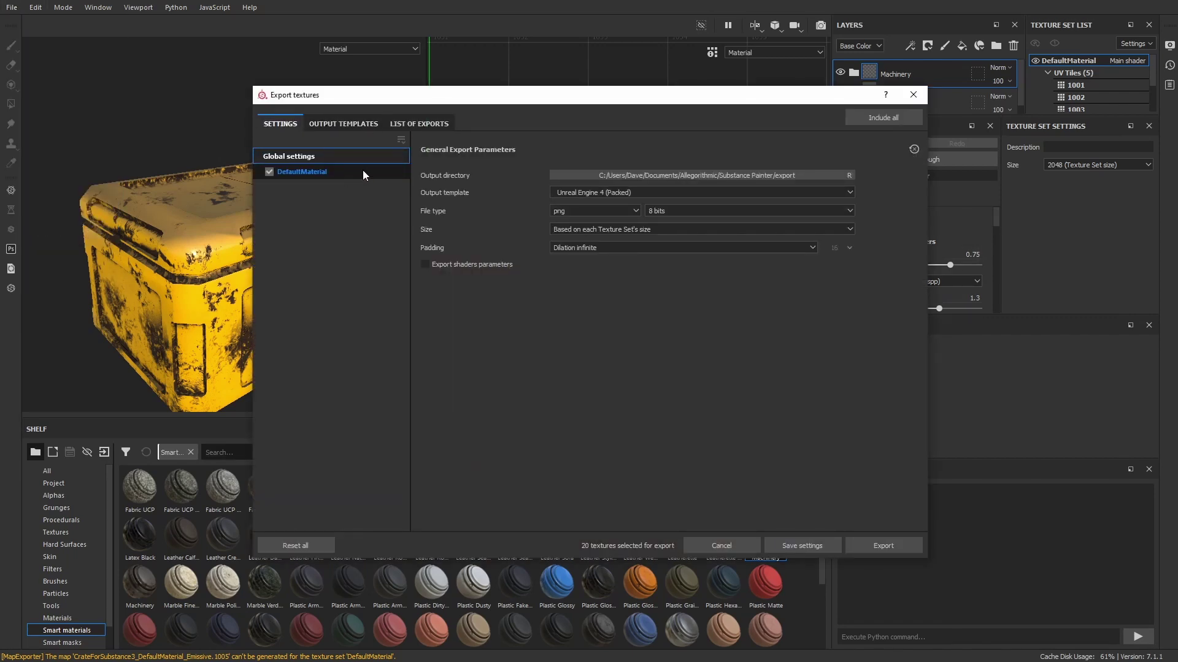
{"action": "left_click", "coordinate": [362, 172]}
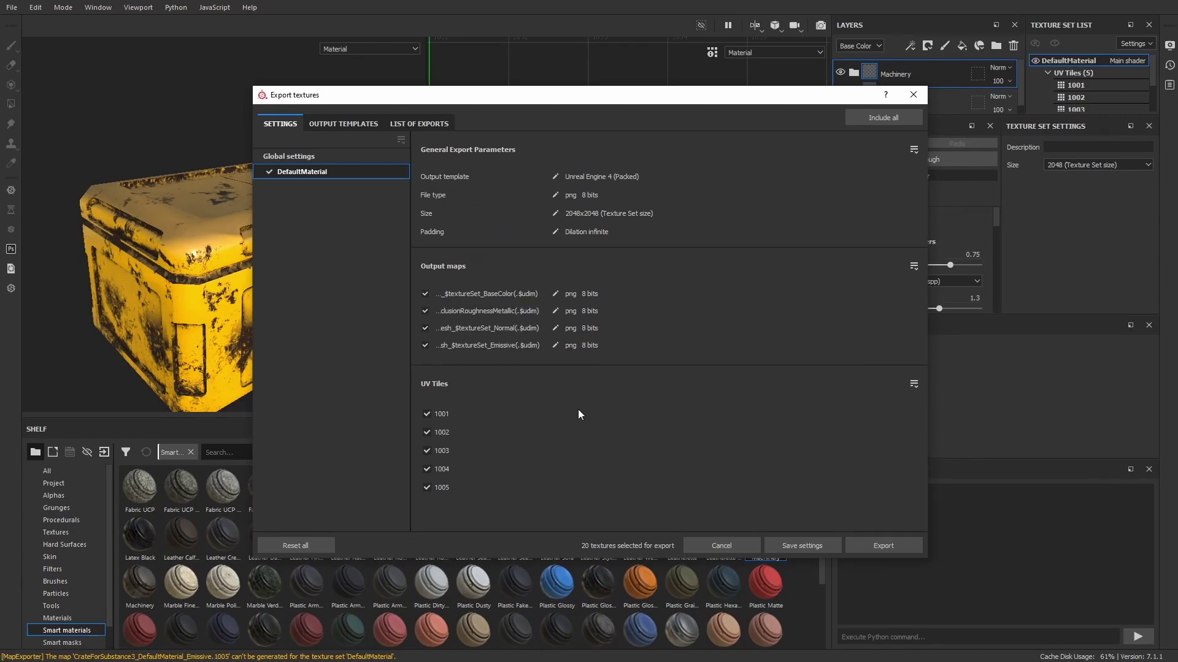
{"action": "left_click", "coordinate": [920, 95]}
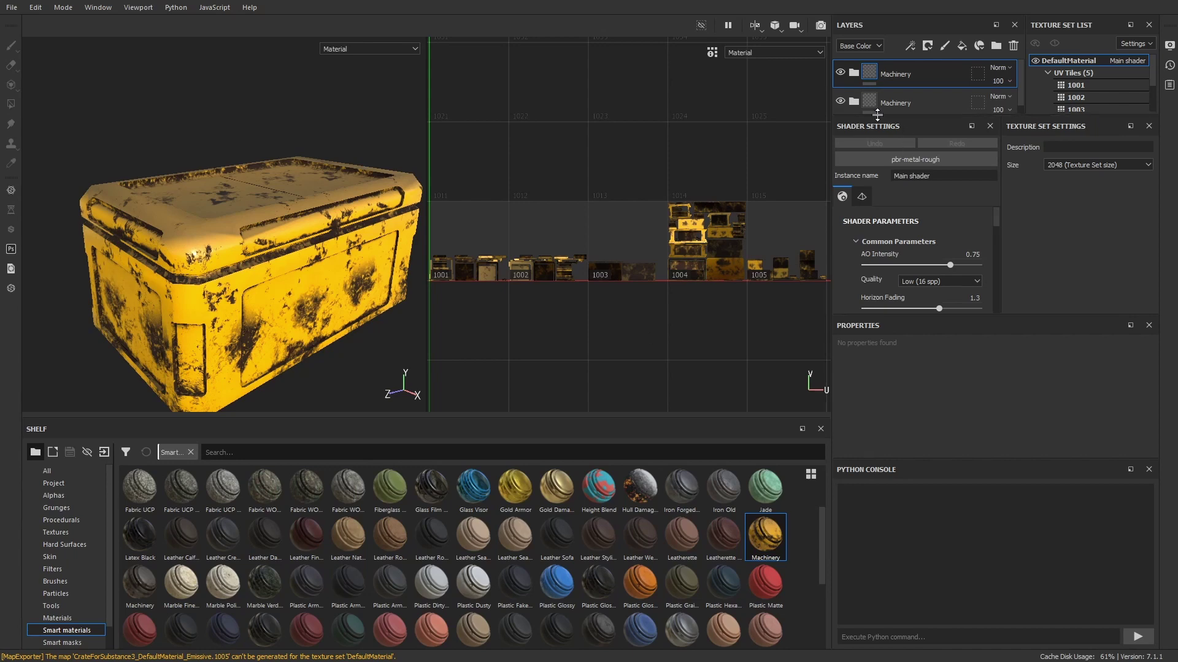
- Delete both Machinery layers from the layer stack
{"action": "key", "text": "Delete"}
{"action": "left_click", "coordinate": [854, 73]}
{"action": "key", "text": "Delete"}
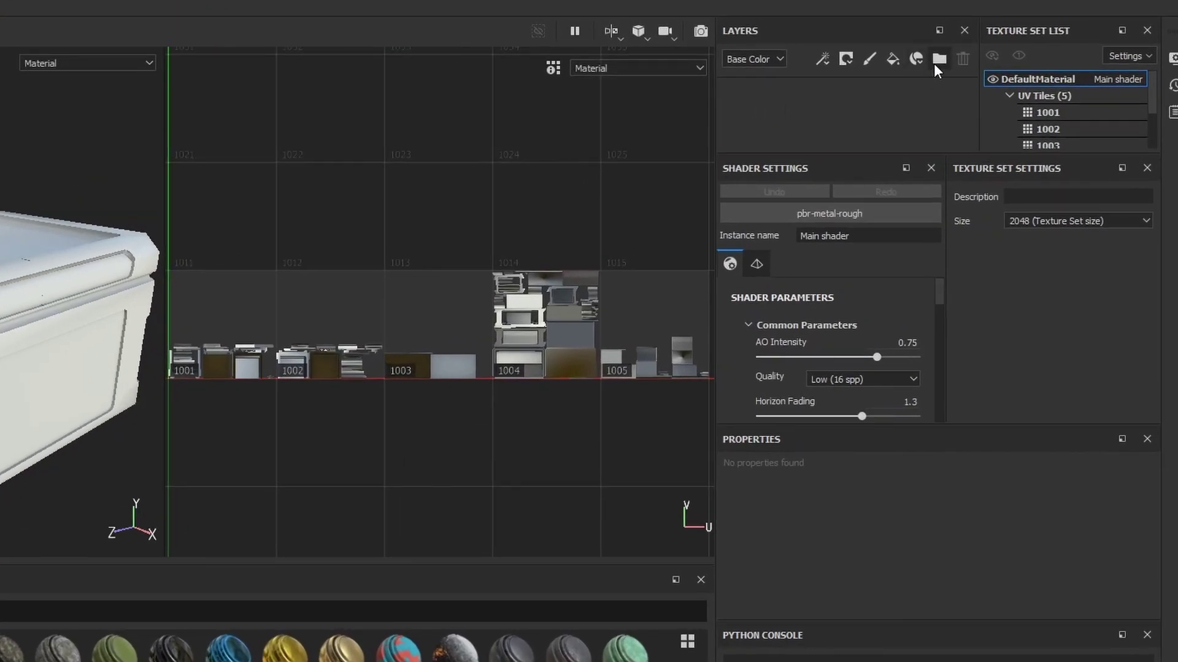
- Add an empty layer folder and name it Top
{"action": "left_click", "coordinate": [937, 61]}
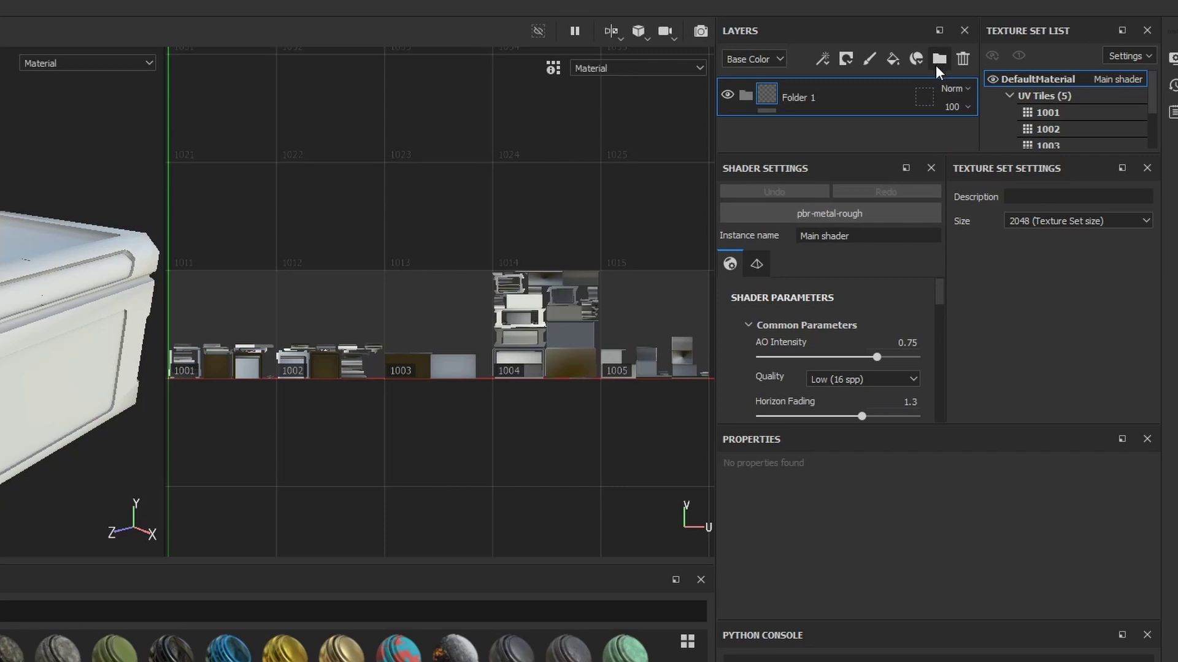
{"action": "double_click", "coordinate": [802, 94]}
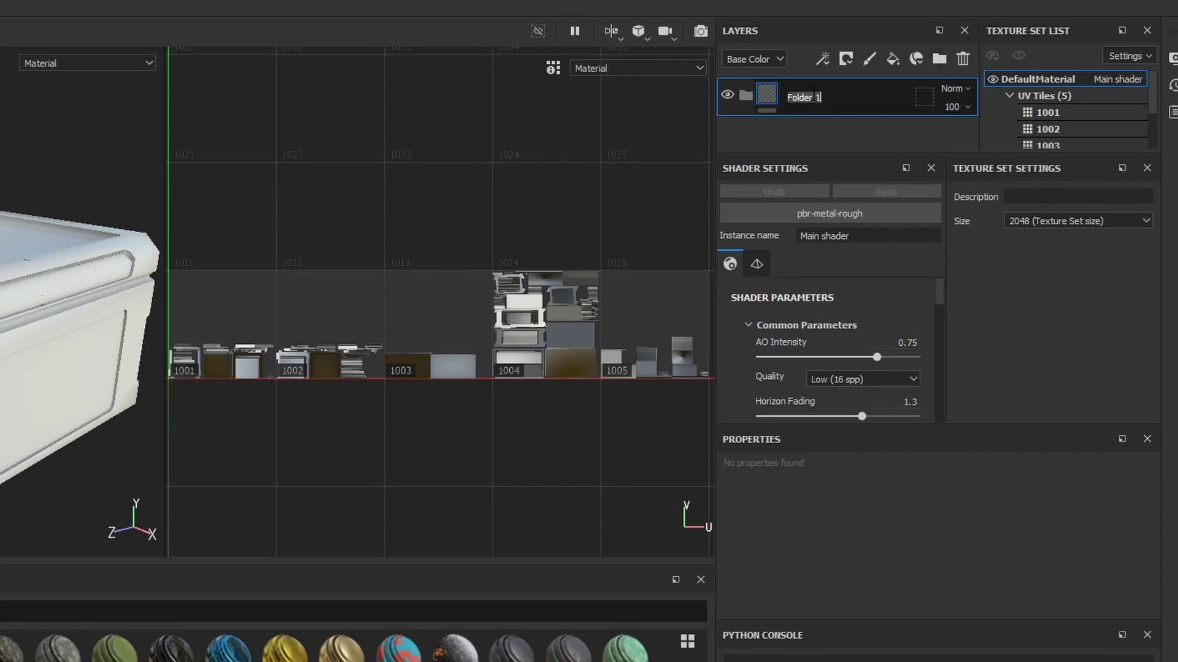
{"action": "type", "text": "Top"}
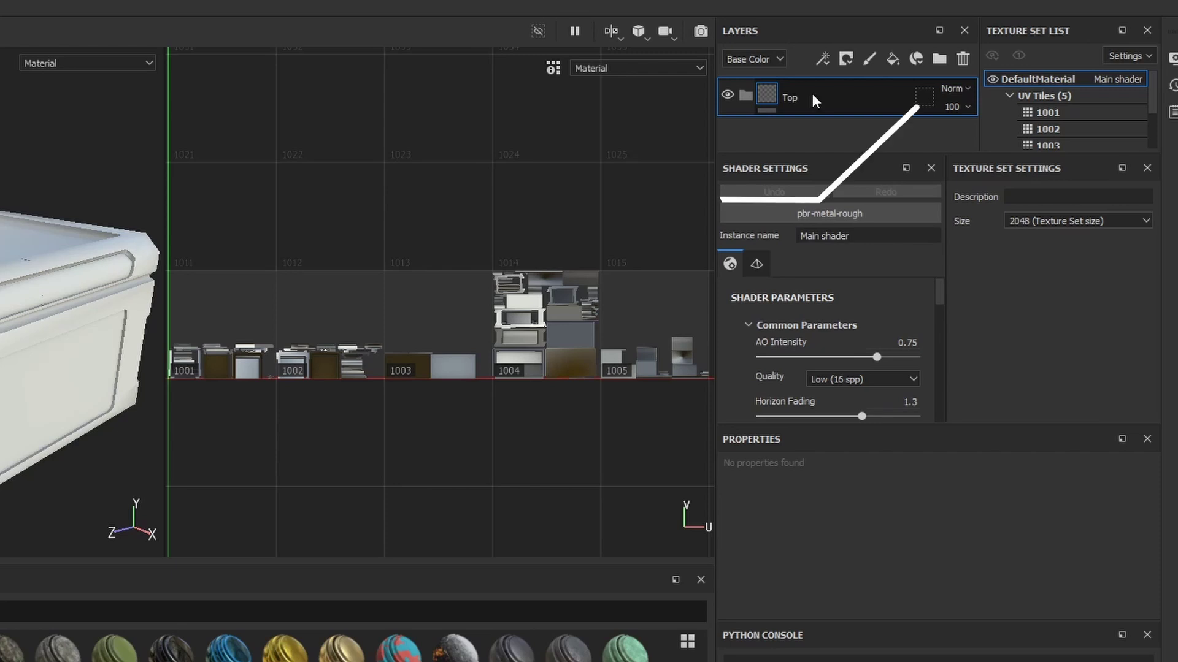
- Give Top a UV Tiles geometry mask excluding tiles 1003, 1004 and 1005
{"action": "left_click", "coordinate": [924, 96]}
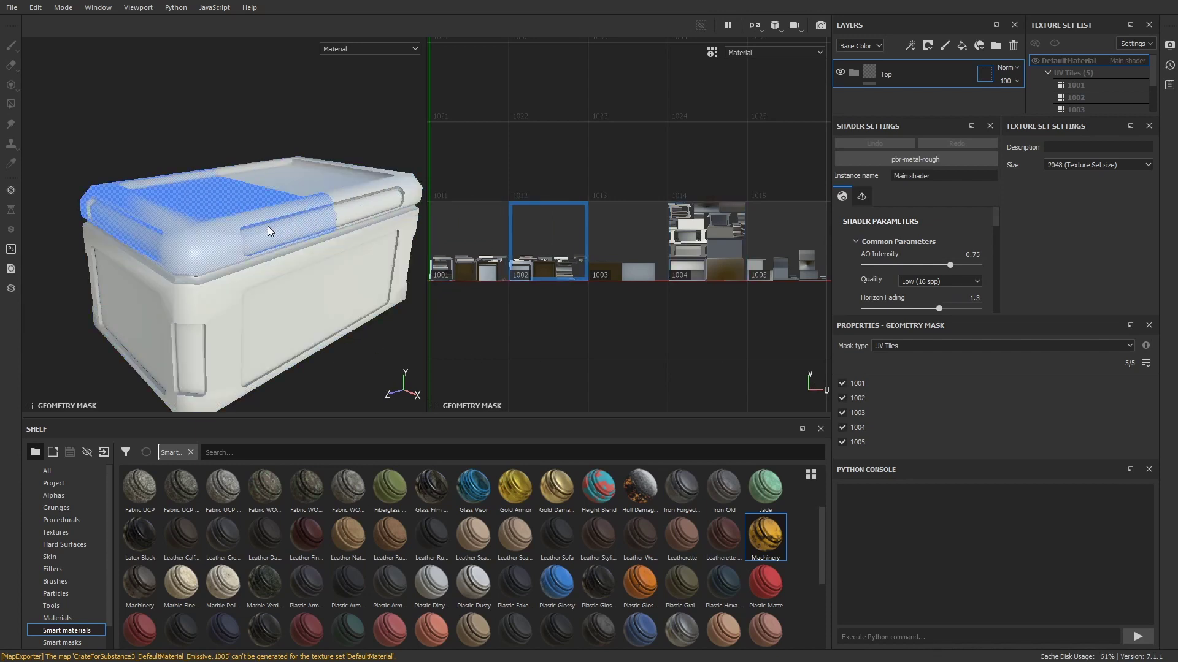
{"action": "left_click", "coordinate": [650, 262]}
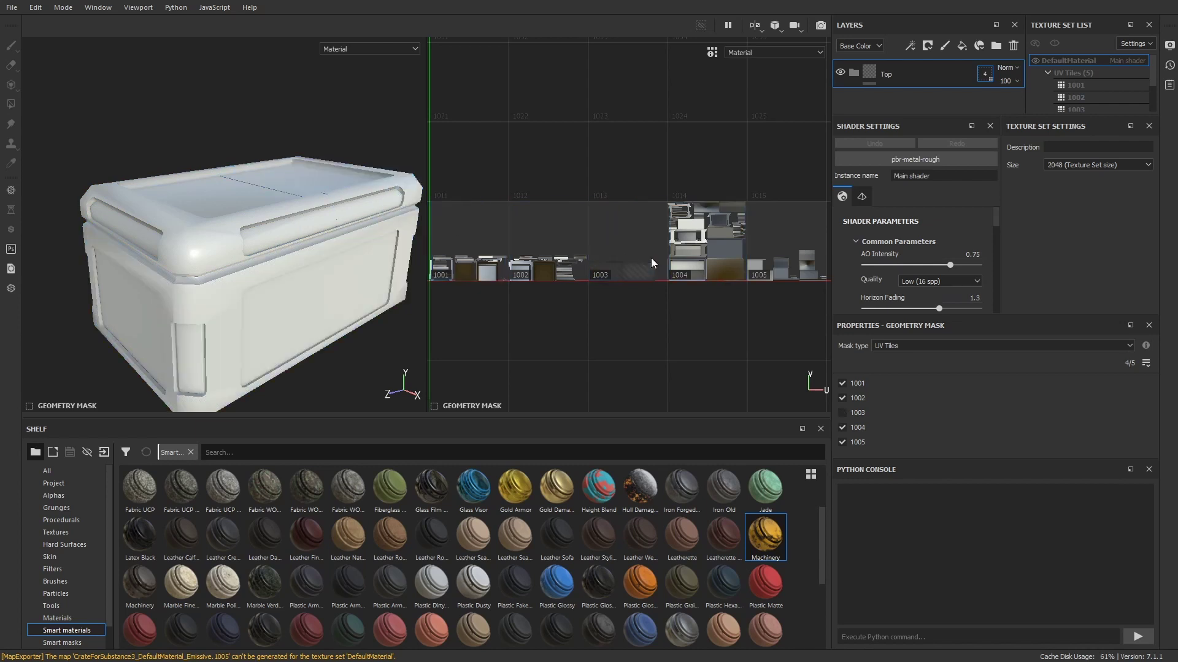
{"action": "left_click", "coordinate": [705, 260]}
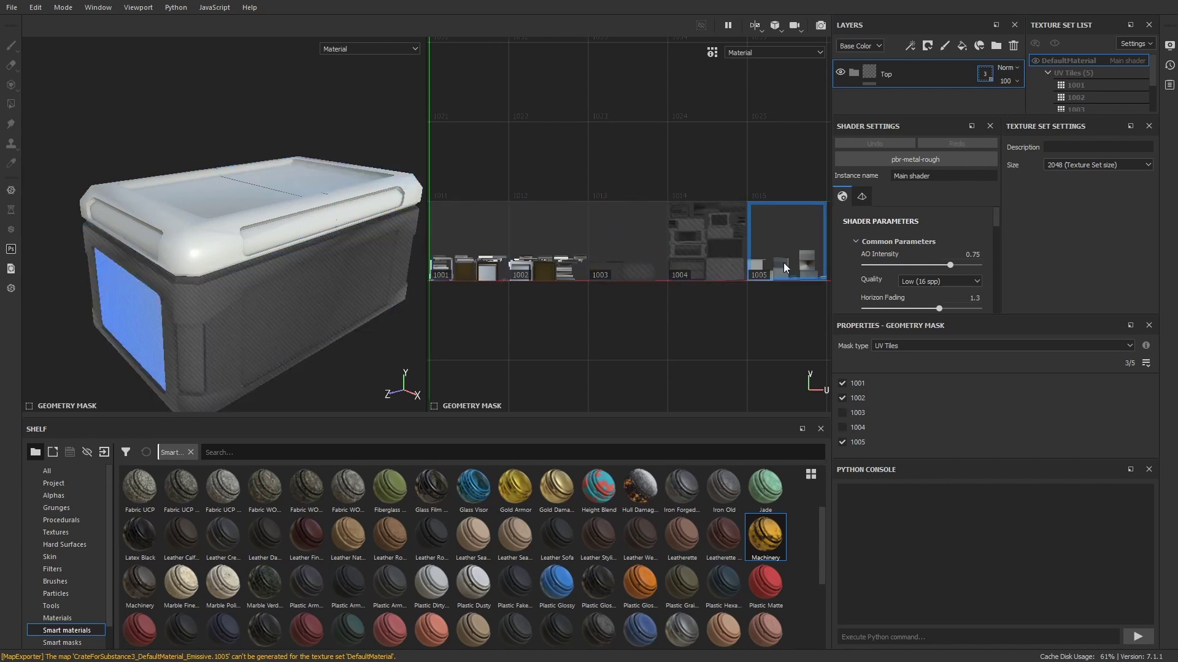
{"action": "left_click", "coordinate": [783, 262]}
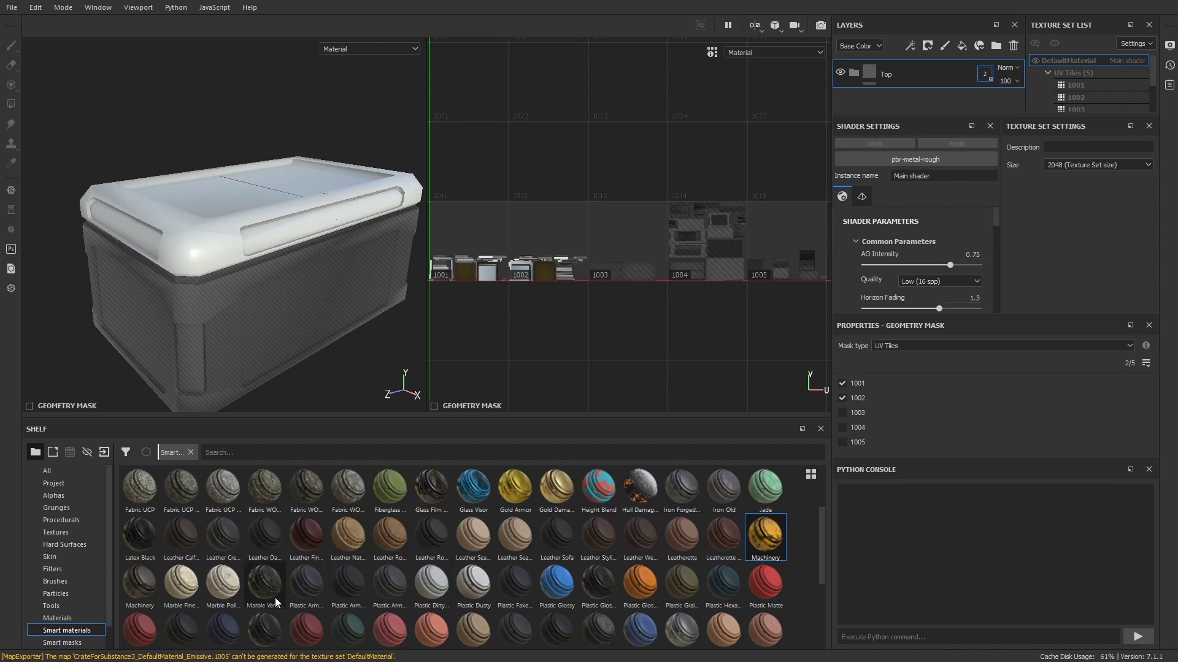
- Place dark Machinery inside the Top folder and add a yellow Machinery layer to the crate
{"action": "left_click_drag", "start_coordinate": [137, 582], "coordinate": [252, 234]}
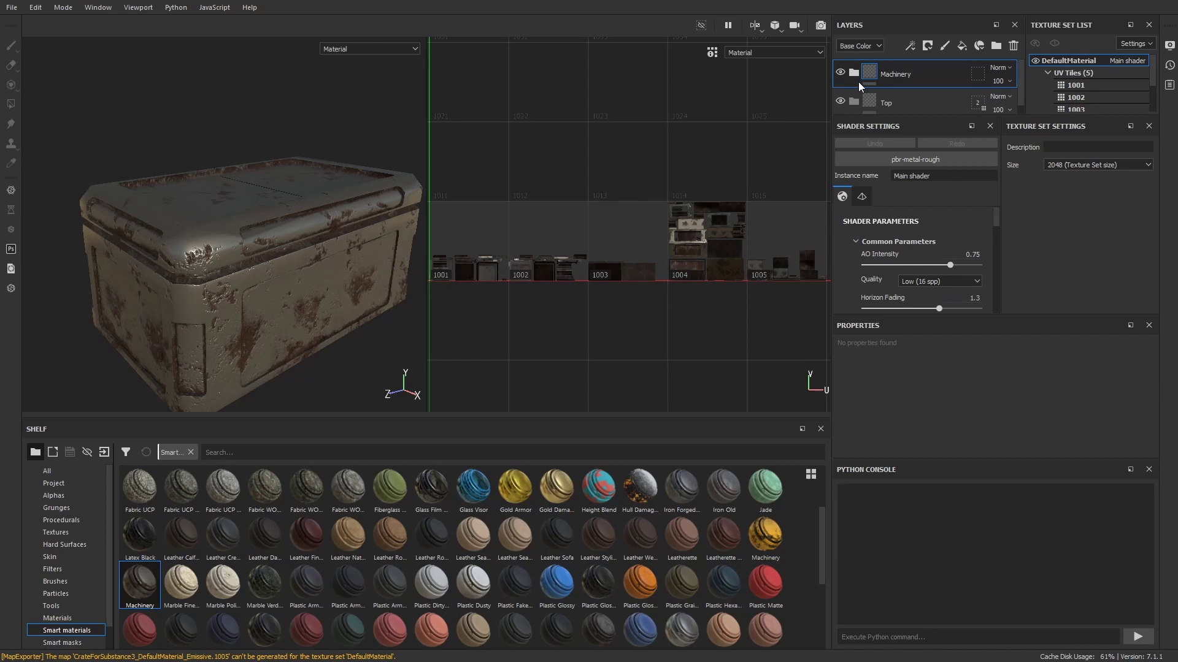
{"action": "left_click_drag", "start_coordinate": [859, 84], "coordinate": [893, 95]}
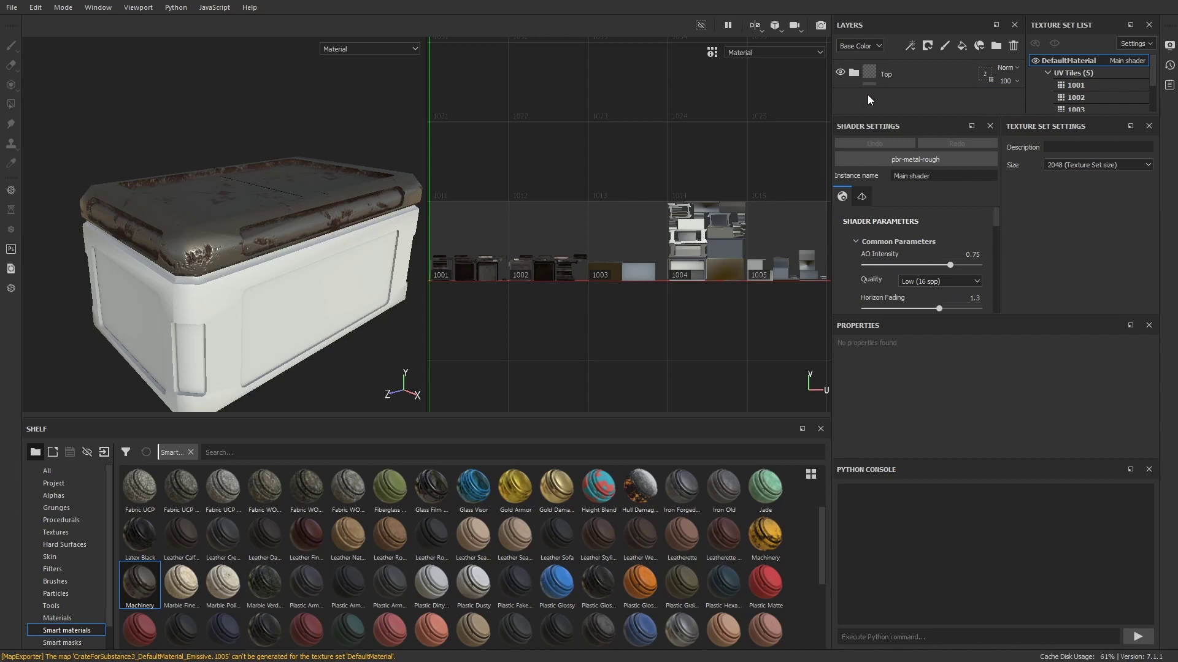
{"action": "left_click_drag", "start_coordinate": [776, 539], "coordinate": [308, 284]}
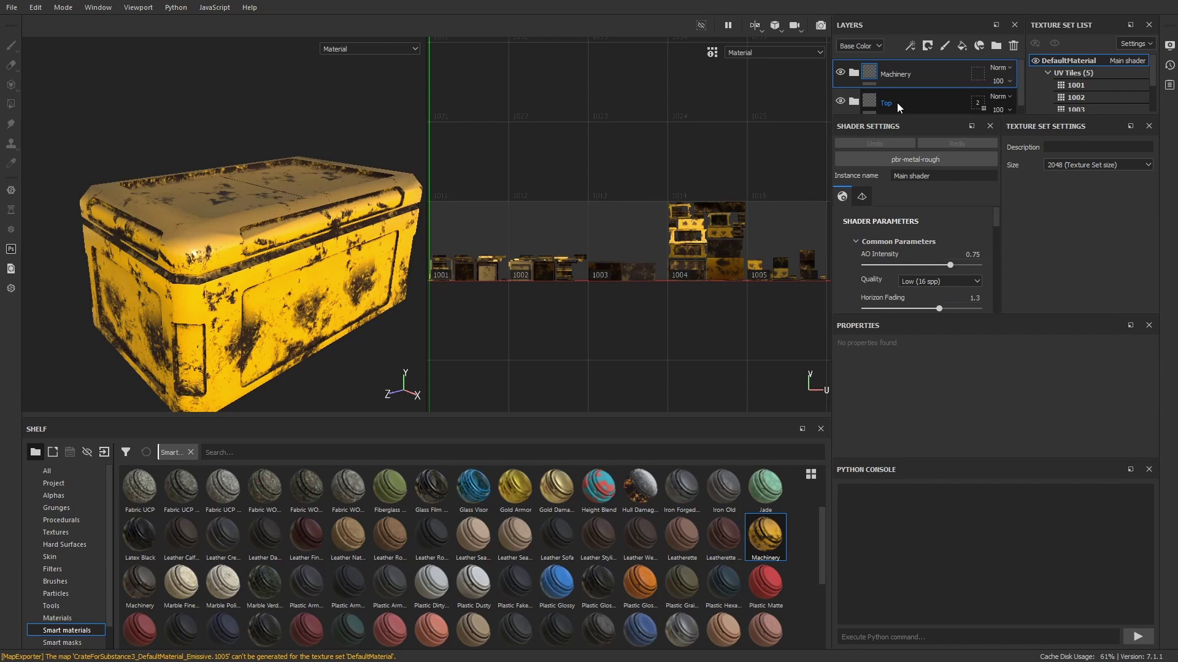
- Move the Top folder above the yellow Machinery layer and orbit to inspect the dark lid
{"action": "left_click_drag", "start_coordinate": [897, 102], "coordinate": [899, 64]}
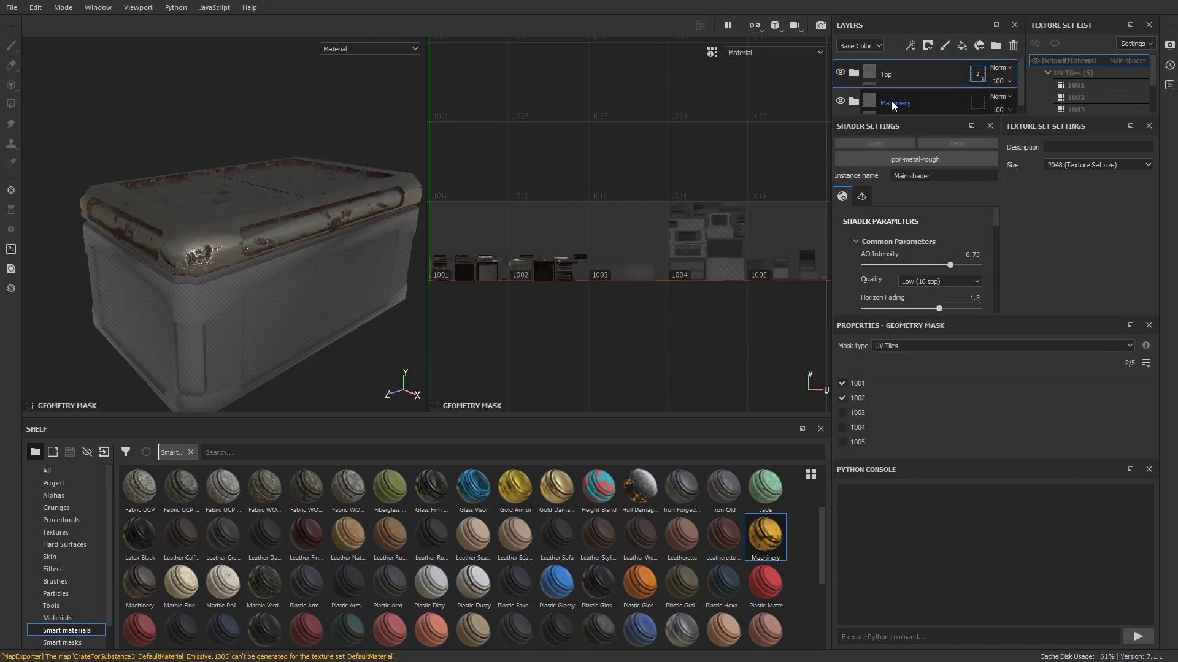
{"action": "left_click", "coordinate": [927, 106]}
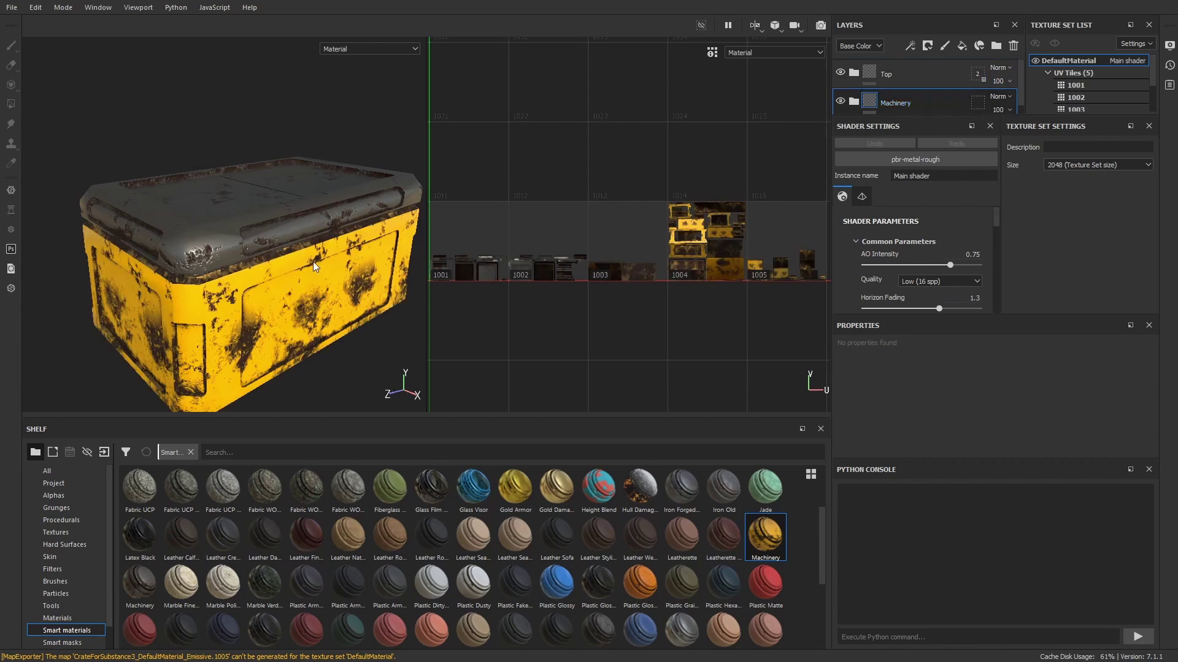
{"action": "scroll", "coordinate": [908, 90], "scroll_direction": "down", "scroll_amount": 1}
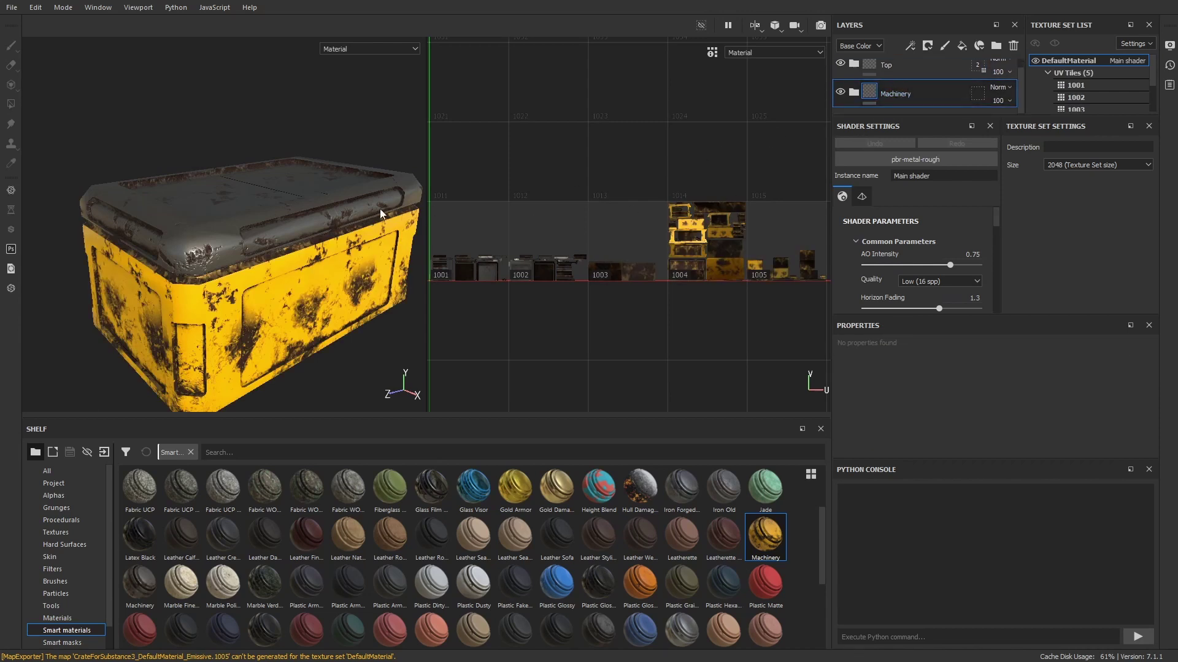
{"action": "mouse_move", "coordinate": [381, 208]}
{"action": "left_mouse_down", "text": "alt"}
{"action": "mouse_move", "coordinate": [307, 237]}
{"action": "mouse_move", "coordinate": [317, 263]}
{"action": "left_mouse_up", "text": "alt"}
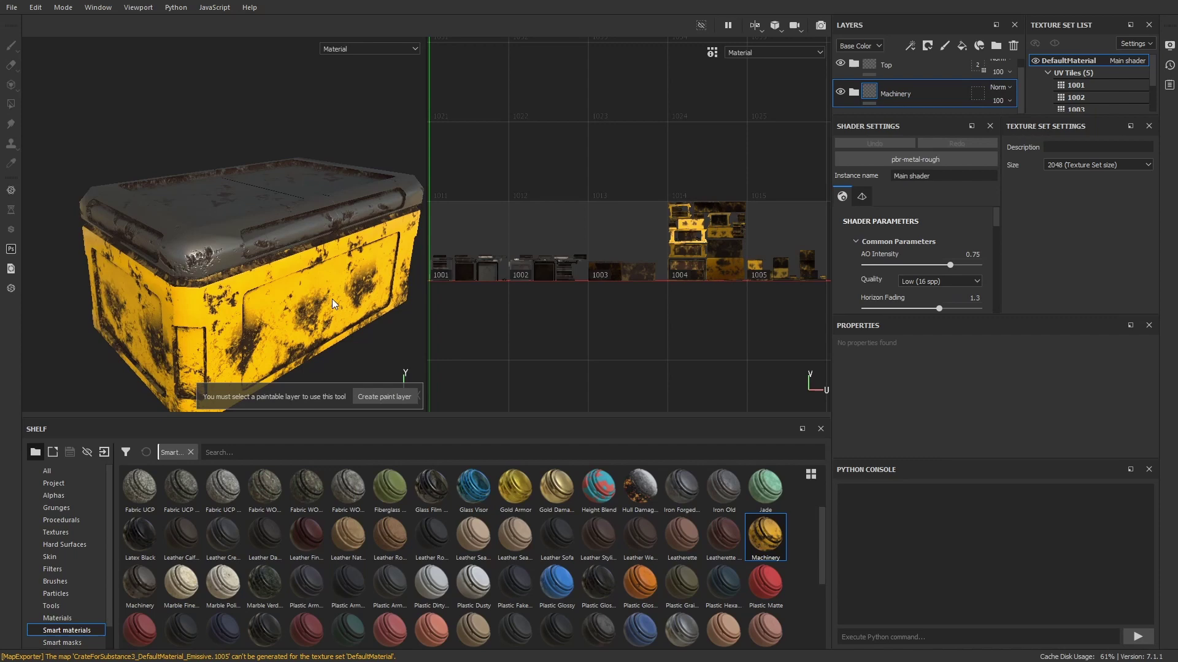
{"action": "left_click_drag", "start_coordinate": [332, 303], "coordinate": [341, 277], "text": "alt"}
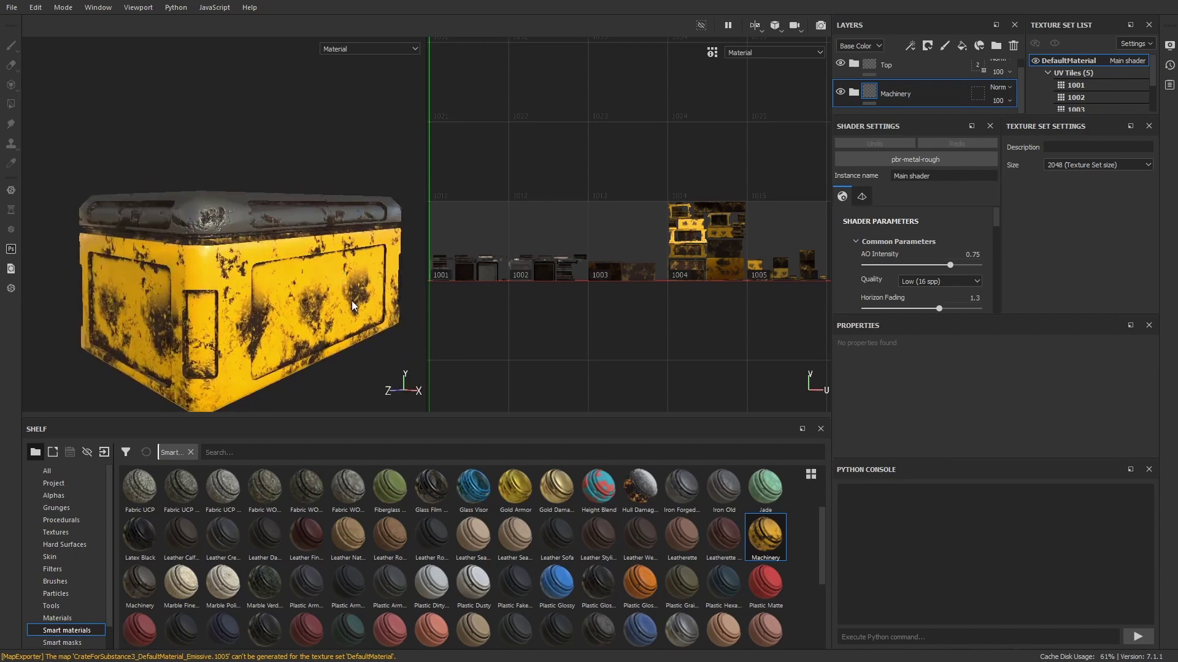
{"action": "left_click_drag", "start_coordinate": [362, 260], "coordinate": [374, 242], "text": "alt"}
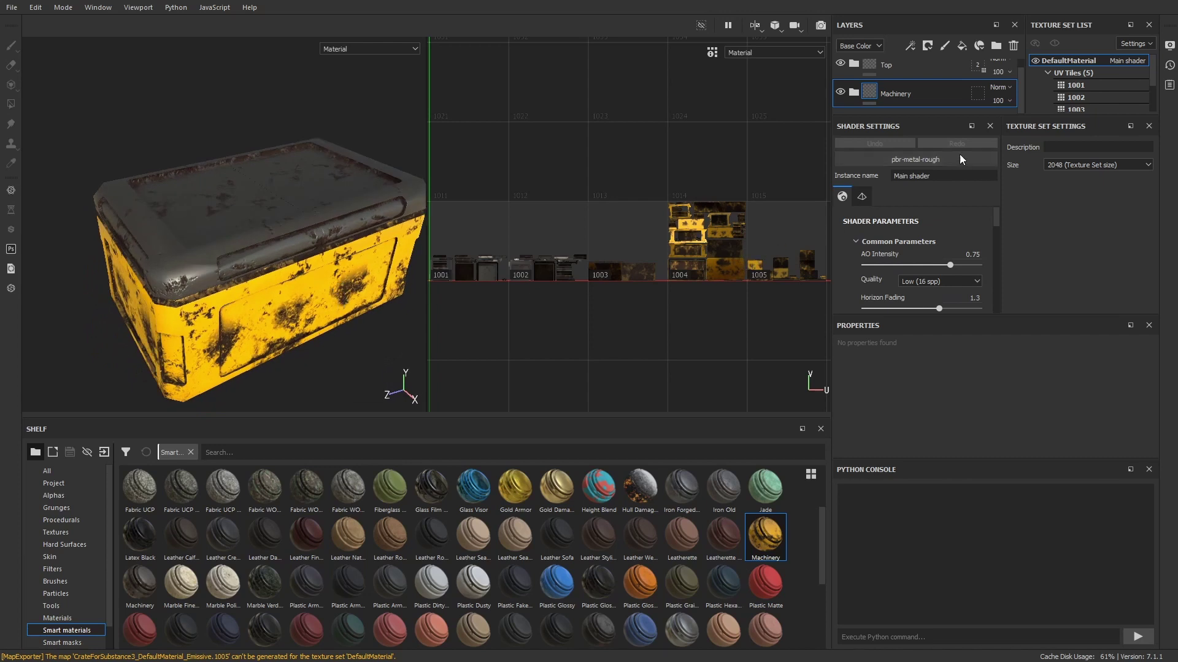
{"action": "scroll", "coordinate": [948, 82], "scroll_direction": "up", "scroll_amount": 1}
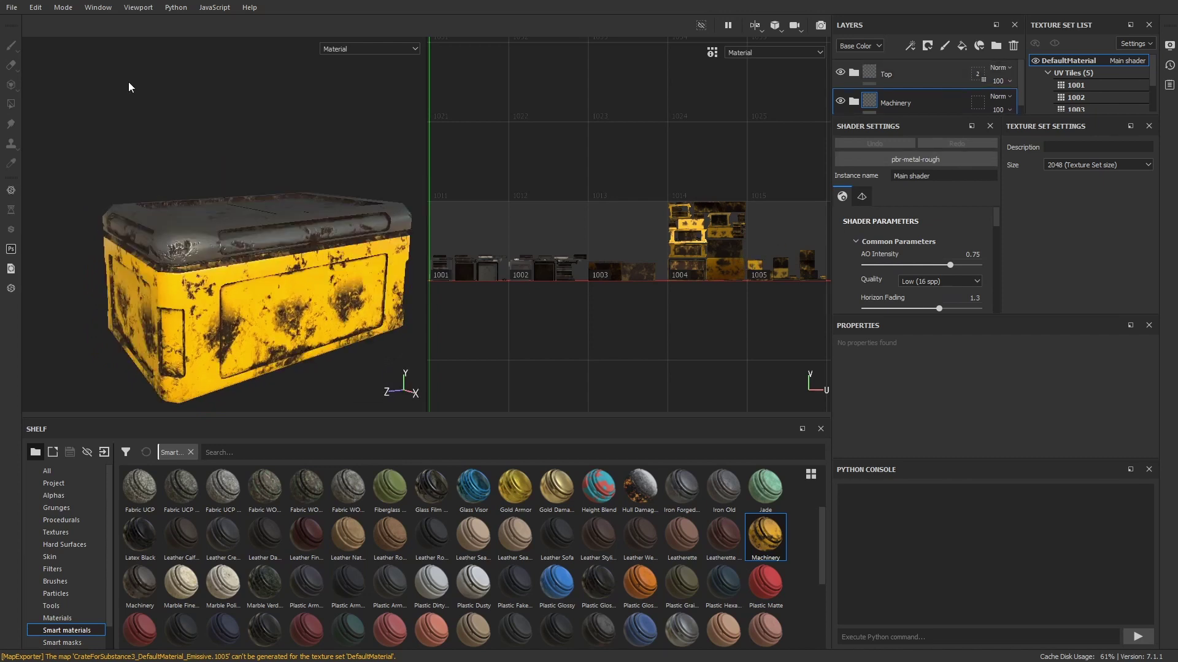
- Export textures with the Unreal Engine 4 (Packed) template and review DefaultMaterial's 2048x2048 output maps
{"action": "left_click", "coordinate": [11, 7]}
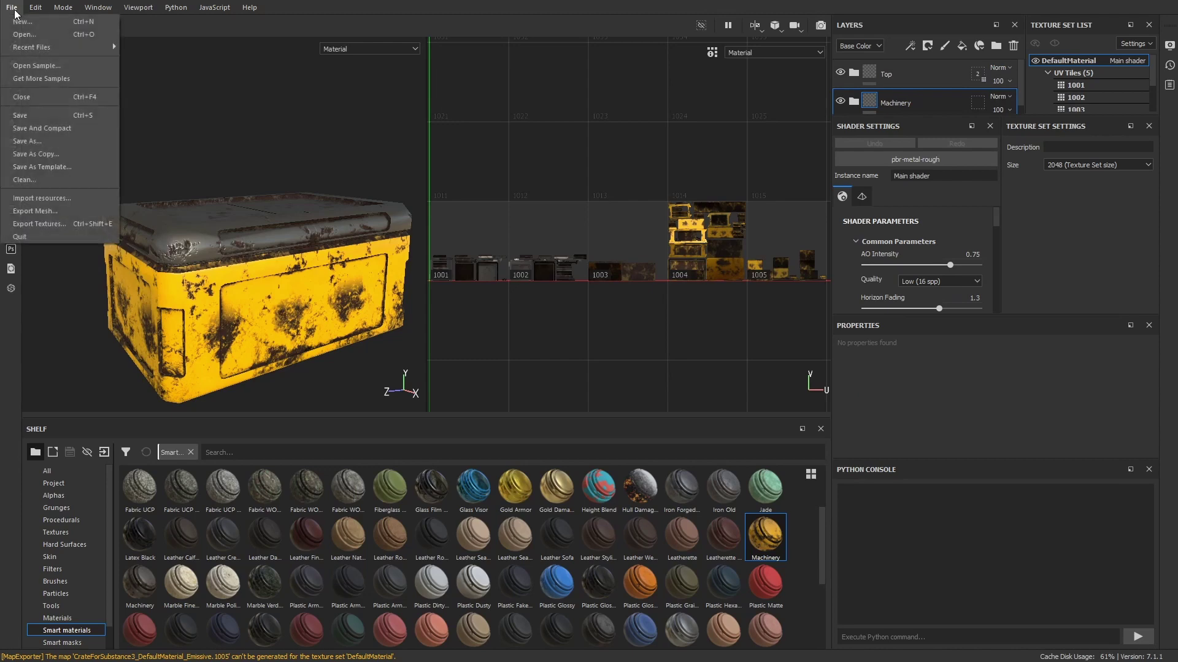
{"action": "left_click", "coordinate": [48, 224]}
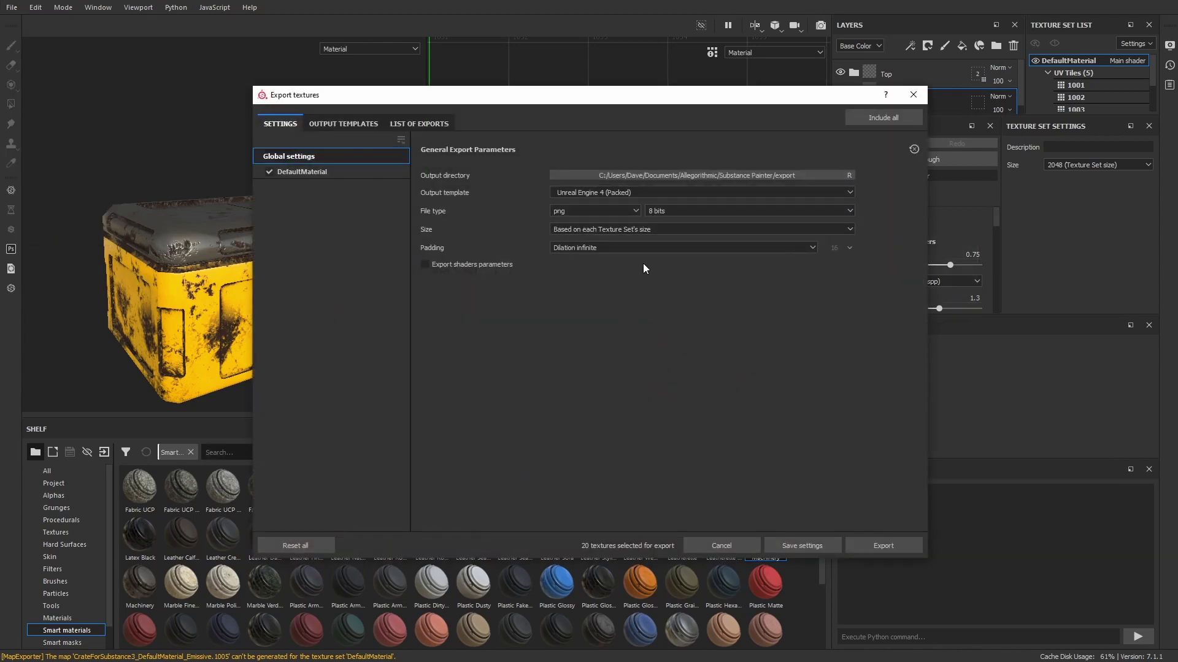
{"action": "left_click", "coordinate": [680, 195]}
{"action": "left_click", "coordinate": [680, 197]}
{"action": "left_click", "coordinate": [312, 173]}
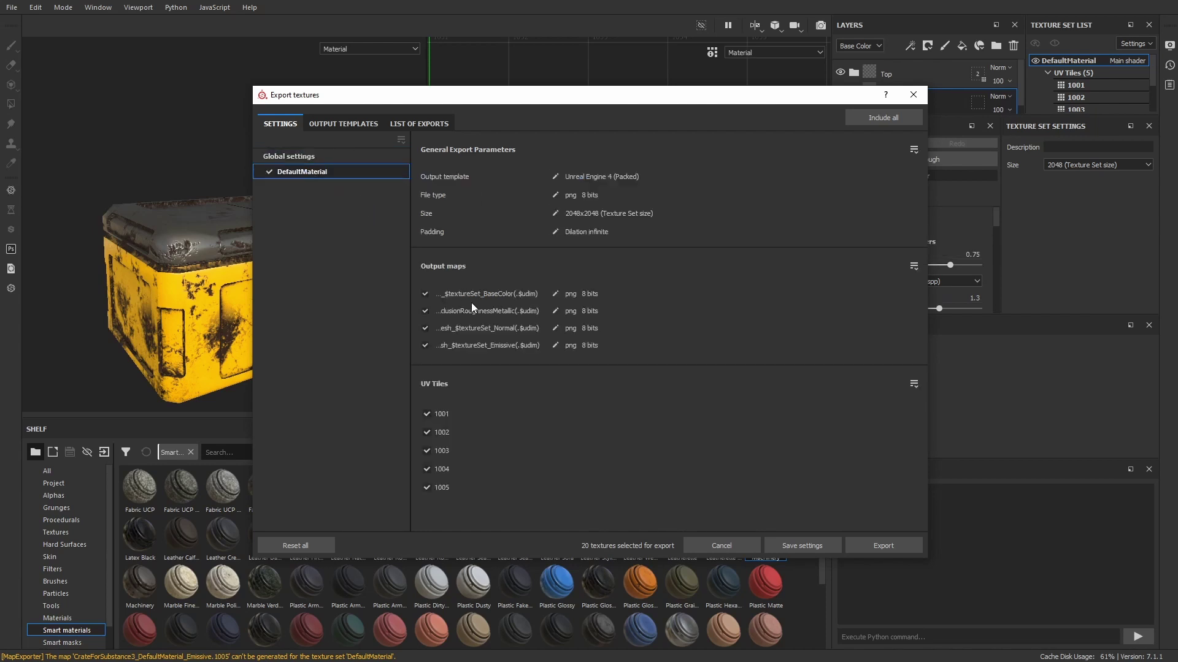